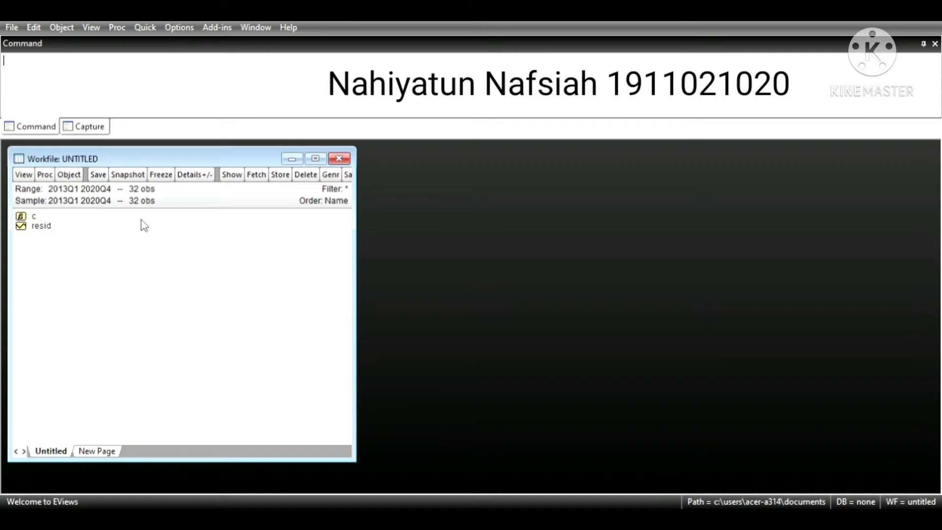
- Create three new series objects named ihk, konsumsi and bunga in the untitled workfile
{"action": "left_click", "coordinate": [75, 173]}
{"action": "left_click", "coordinate": [82, 190]}
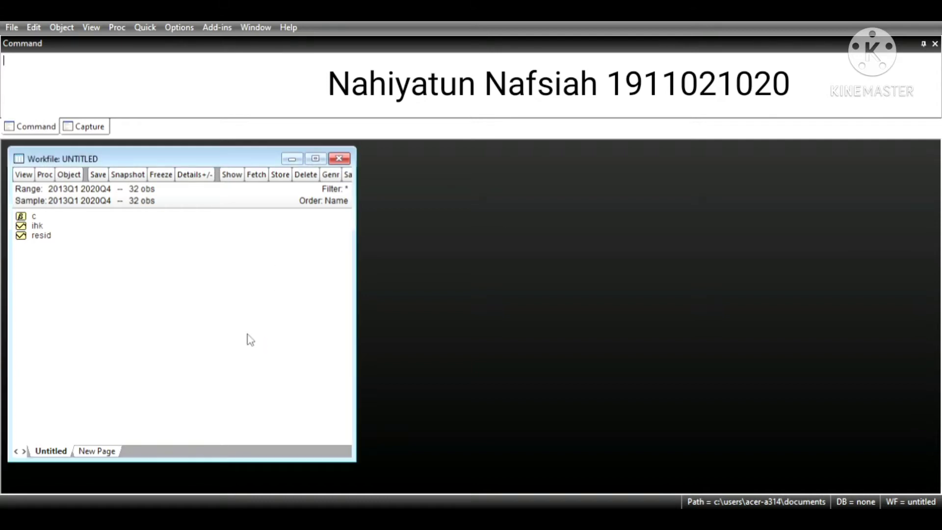
{"action": "left_click", "coordinate": [78, 176]}
{"action": "left_click", "coordinate": [83, 190]}
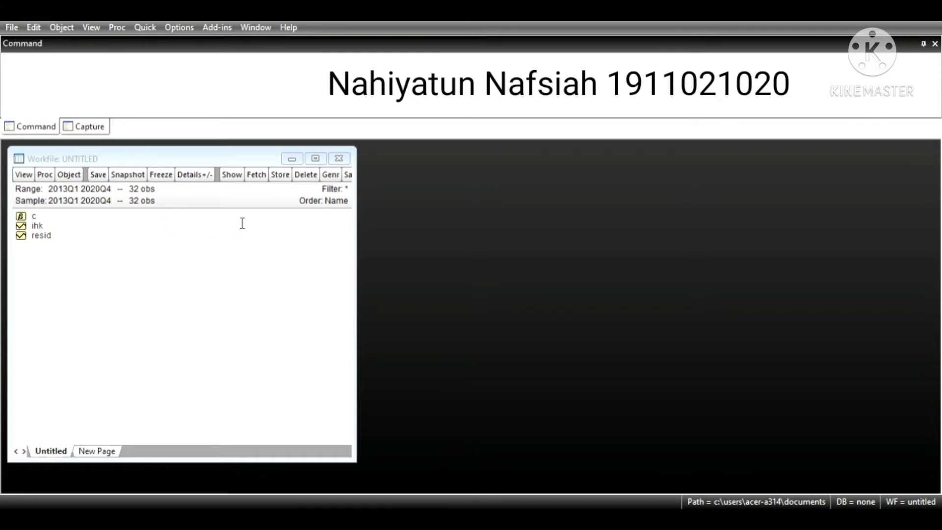
{"action": "left_click", "coordinate": [234, 332]}
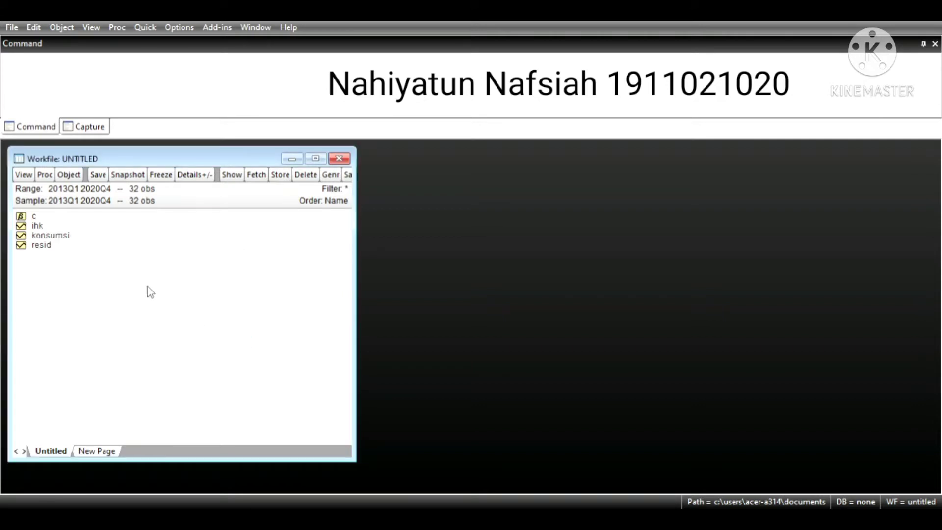
{"action": "left_click", "coordinate": [71, 176]}
{"action": "left_click", "coordinate": [81, 192]}
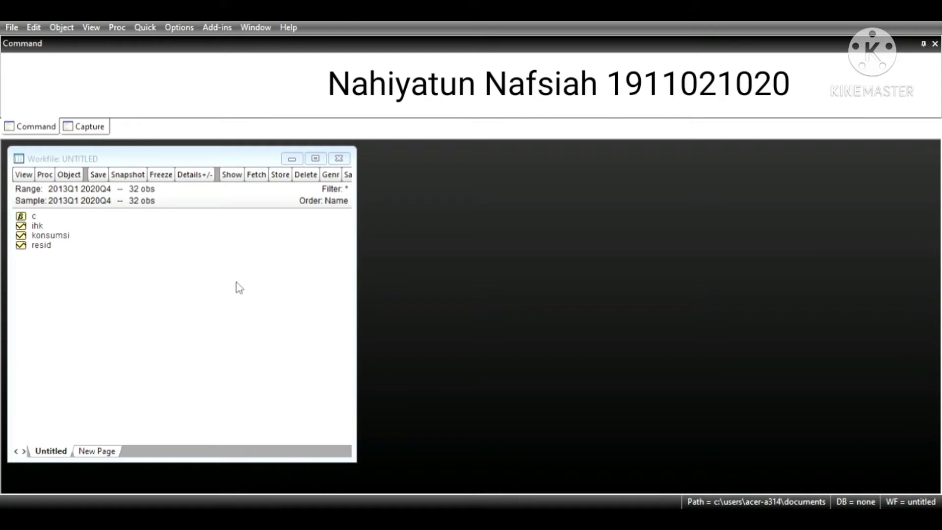
{"action": "left_click", "coordinate": [235, 337]}
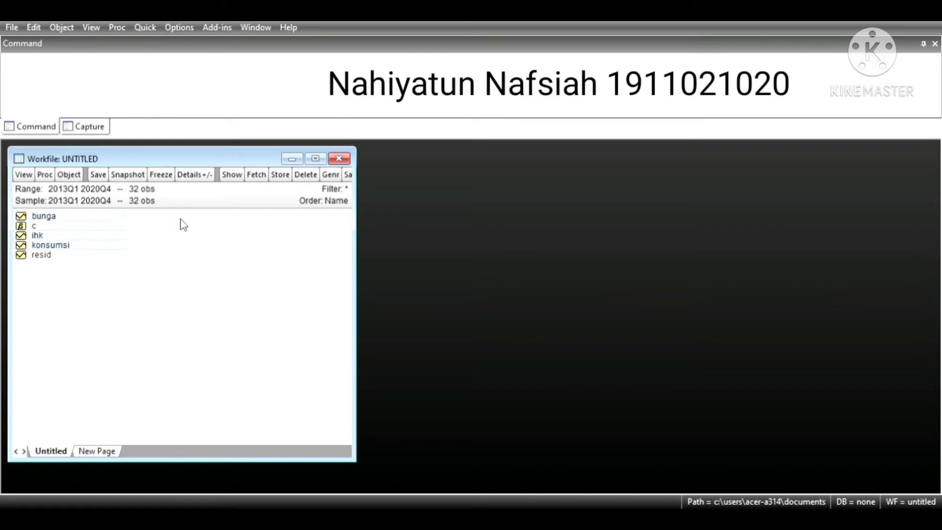
- Open the ihk, konsumsi and bunga series together as a group and enable editing of its spreadsheet
{"action": "double_click", "coordinate": [257, 225]}
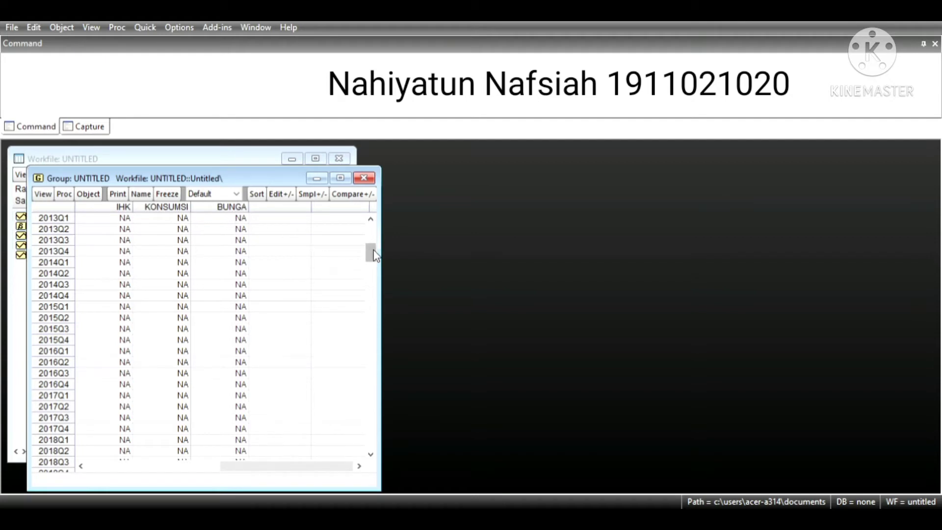
{"action": "left_click_drag", "start_coordinate": [373, 249], "coordinate": [372, 240]}
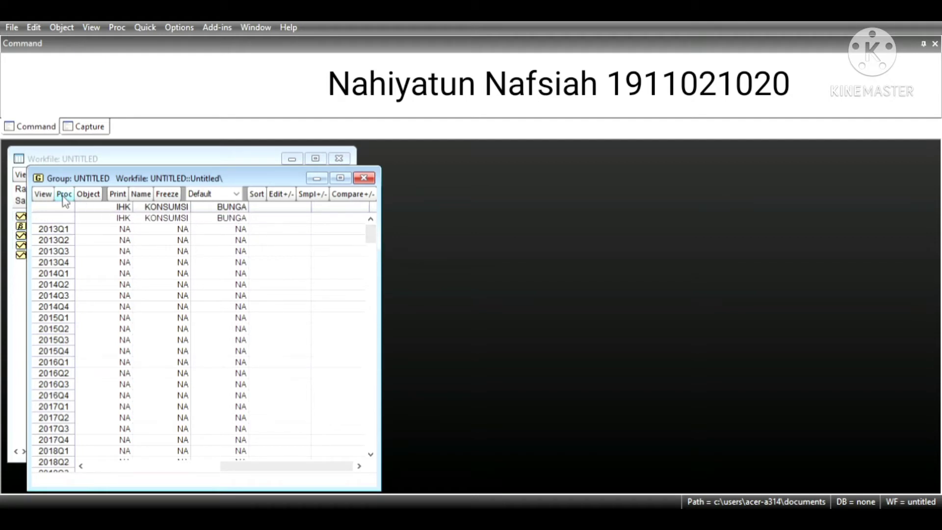
{"action": "left_click", "coordinate": [282, 195]}
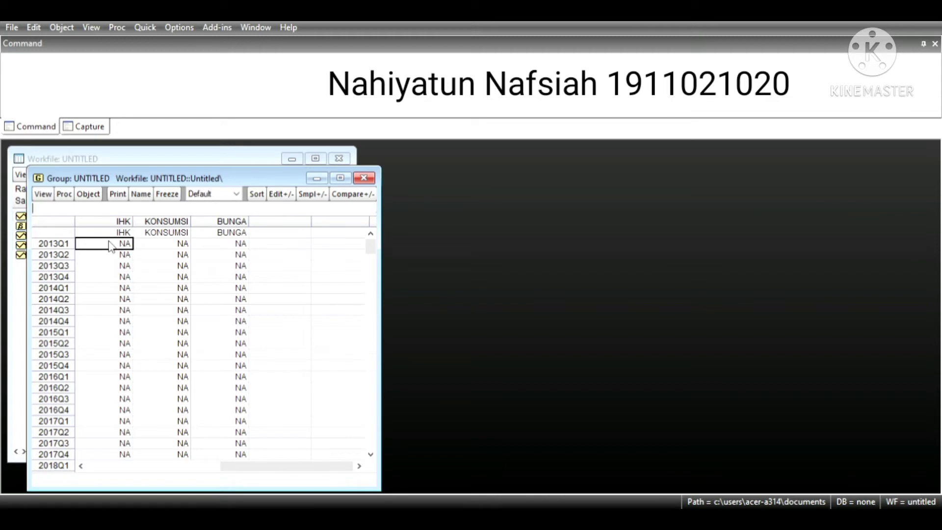
- Enter the 2013 quarterly IHK values 164.24, 151.31, 140.37 and 131.42 for Q1 through Q4
{"action": "type", "text": "164.24"}
{"action": "key", "text": "Return"}
{"action": "type", "text": "15"}
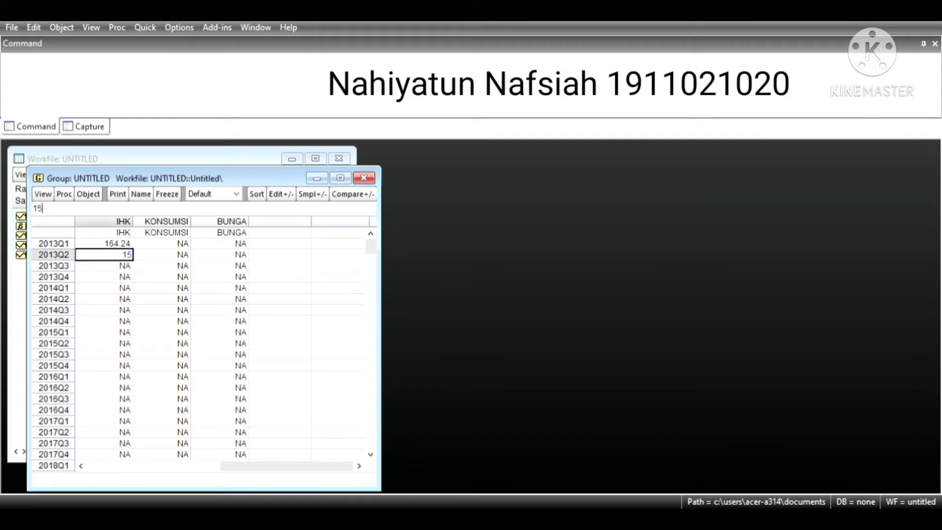
{"action": "type", "text": "1.31"}
{"action": "key", "text": "Return"}
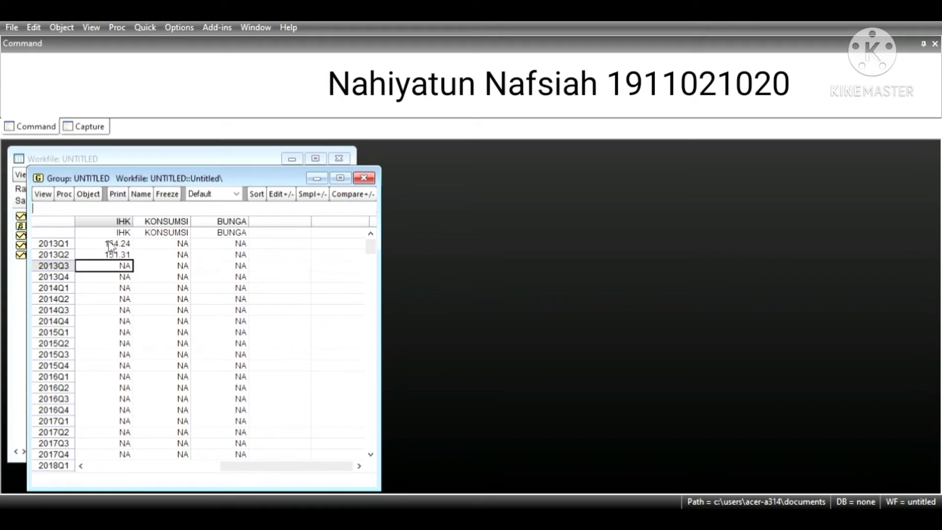
{"action": "type", "text": "140.37"}
{"action": "key", "text": "Return"}
{"action": "type", "text": "1"}
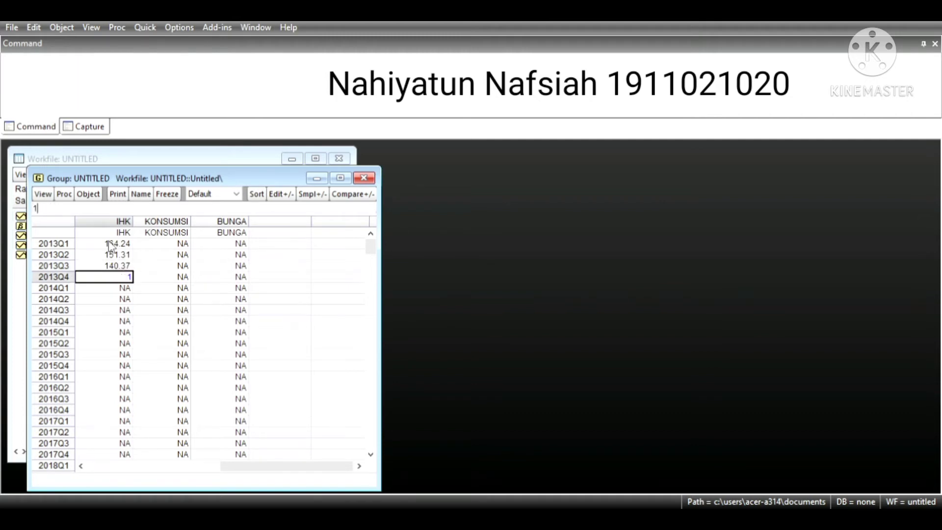
{"action": "type", "text": "31.42"}
{"action": "key", "text": "Return"}
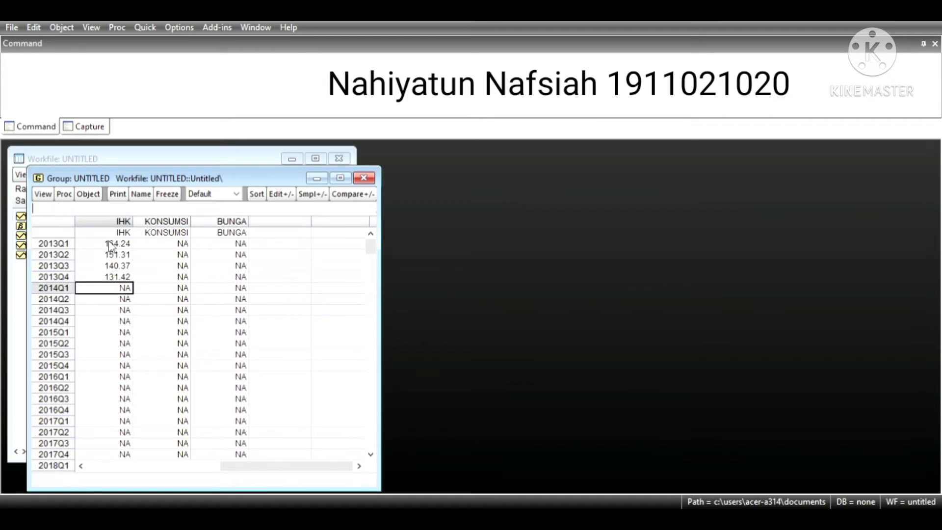
- Enter the 2014 quarterly IHK values 124.46, 119.49, 116.51 and 115.52 for Q1 through Q4
{"action": "type", "text": "12"}
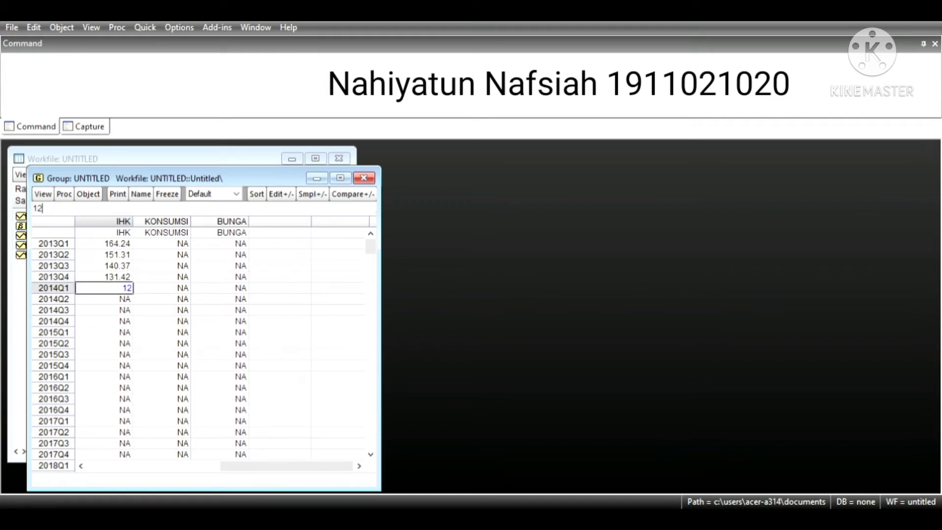
{"action": "type", "text": "4.46"}
{"action": "key", "text": "Return"}
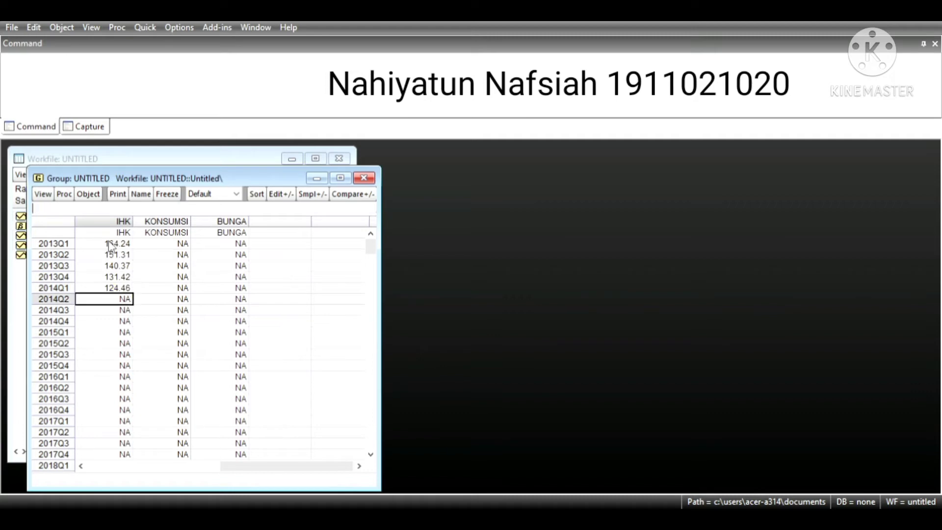
{"action": "type", "text": "119.49"}
{"action": "key", "text": "Return"}
{"action": "type", "text": "116."}
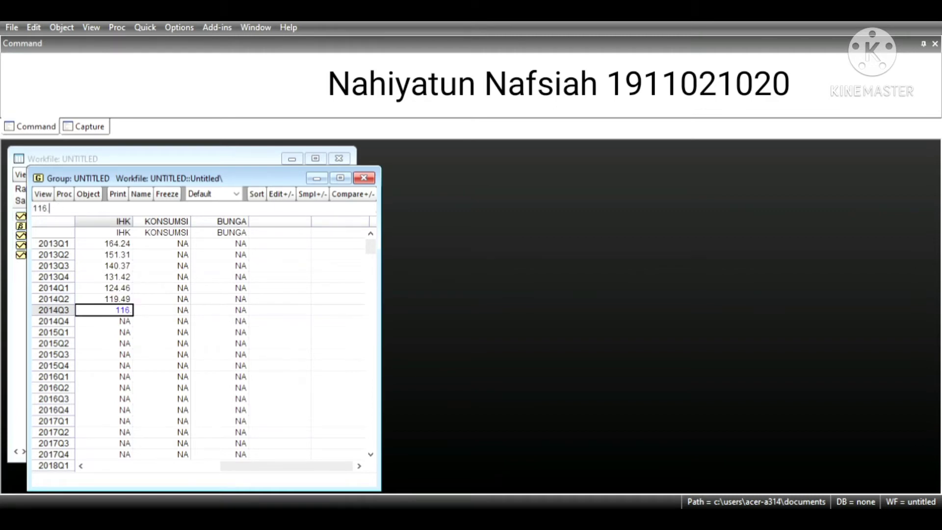
{"action": "type", "text": "51"}
{"action": "key", "text": "Return"}
{"action": "type", "text": "115"}
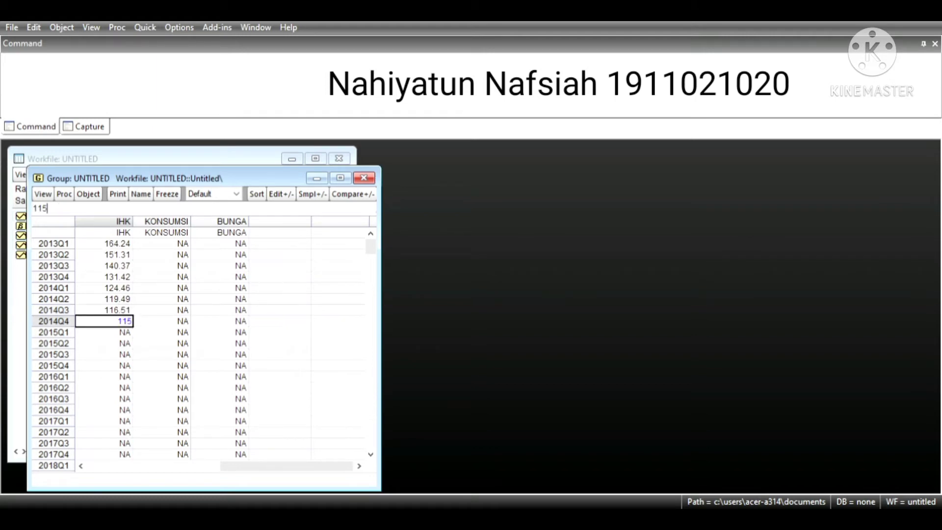
{"action": "type", "text": ".52"}
{"action": "key", "text": "Return"}
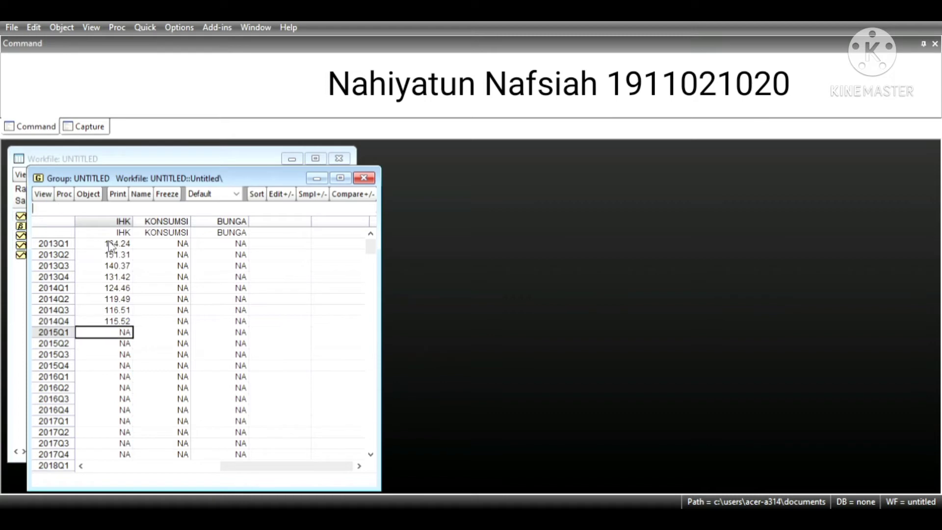
- Enter the 2015 quarterly IHK values 121.53, 122.51, 123.48 and 124.42 for Q1 through Q4
{"action": "type", "text": "121.53"}
{"action": "key", "text": "Return"}
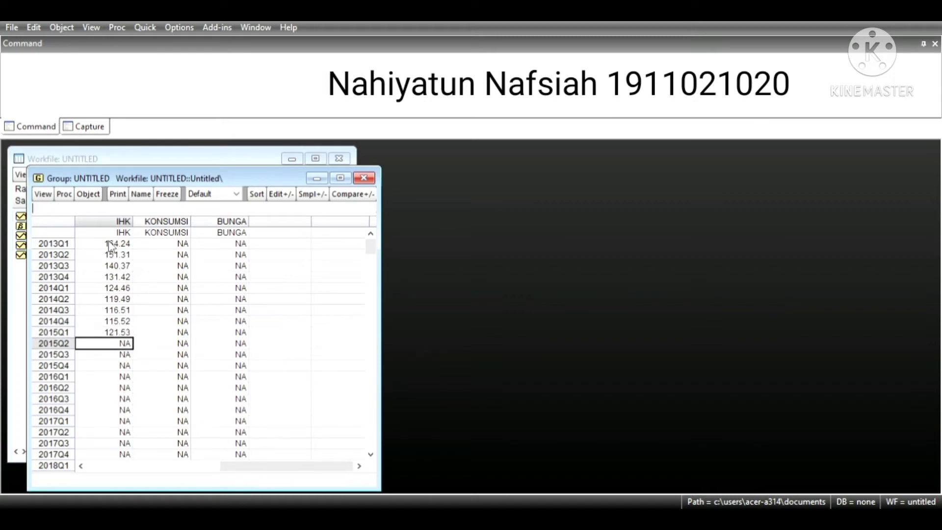
{"action": "type", "text": "122.51"}
{"action": "key", "text": "Return"}
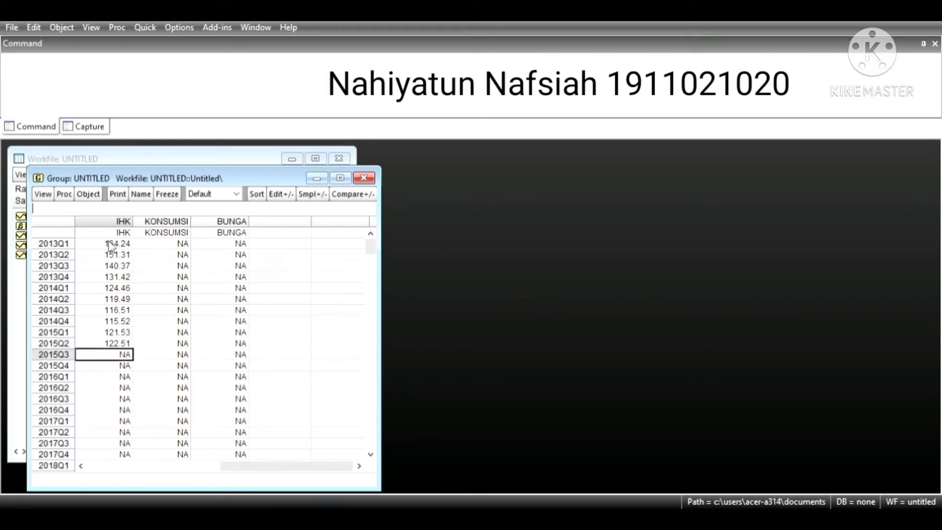
{"action": "type", "text": "23.48"}
{"action": "key", "text": "Return"}
{"action": "type", "text": "12"}
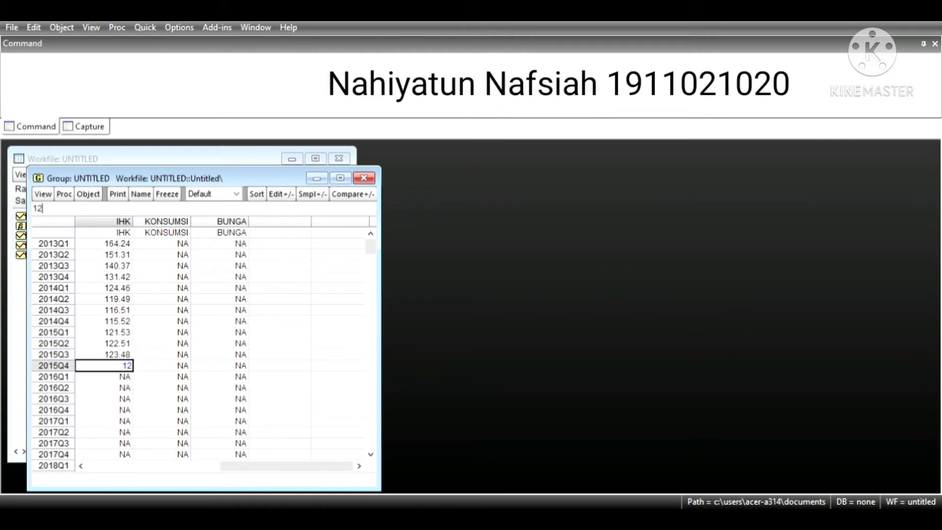
{"action": "type", "text": "4.42"}
{"action": "key", "text": "Return"}
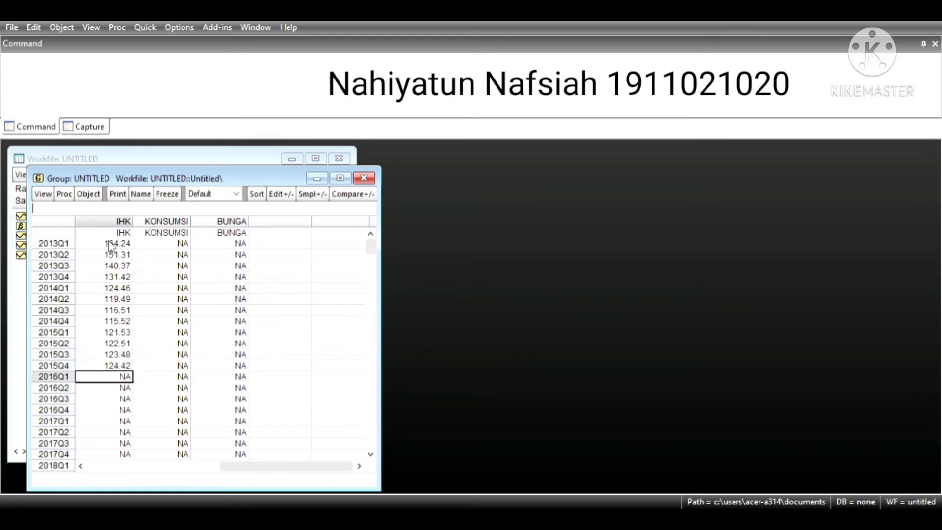
- Enter the 2016 quarterly IHK values 125.18, 126.16, 127.20 and 128.29 for Q1 through Q4
{"action": "type", "text": "125.18"}
{"action": "key", "text": "Return"}
{"action": "type", "text": "12"}
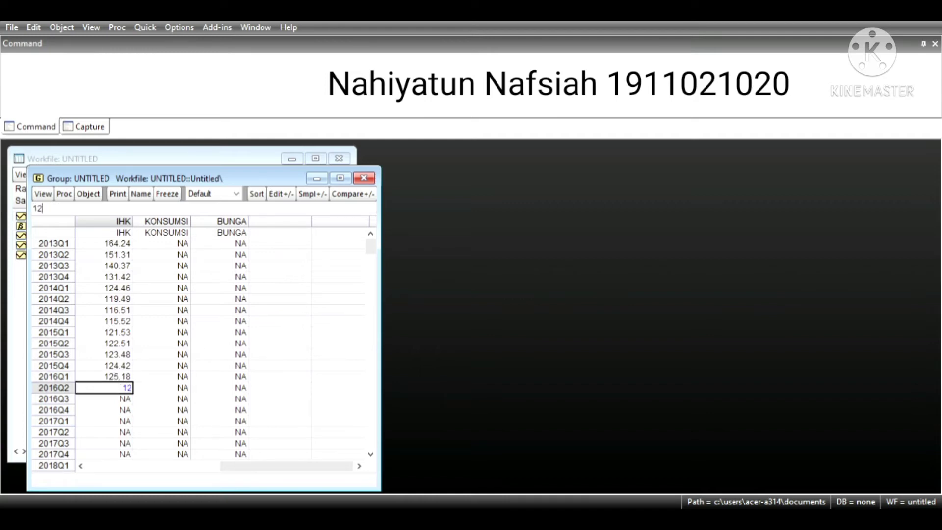
{"action": "type", "text": "6.16"}
{"action": "key", "text": "Return"}
{"action": "type", "text": "127"}
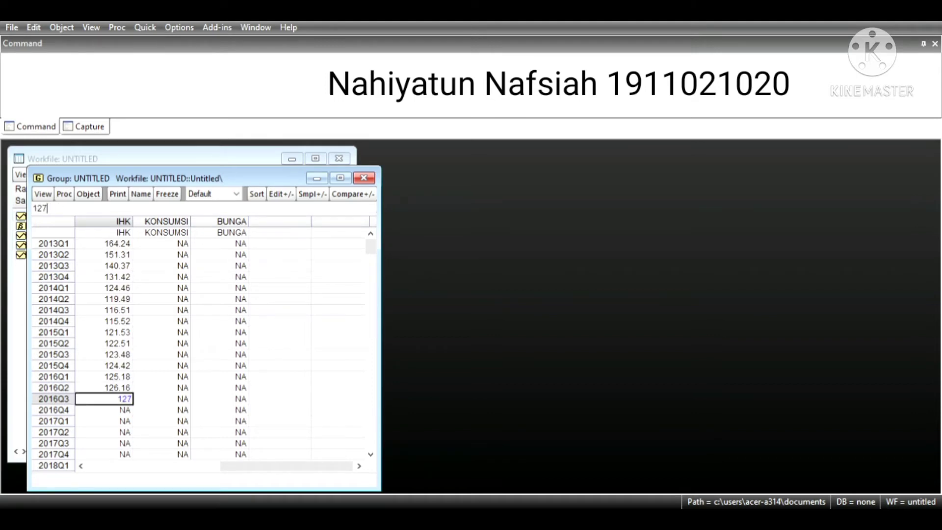
{"action": "type", "text": ".20"}
{"action": "key", "text": "Return"}
{"action": "type", "text": "1"}
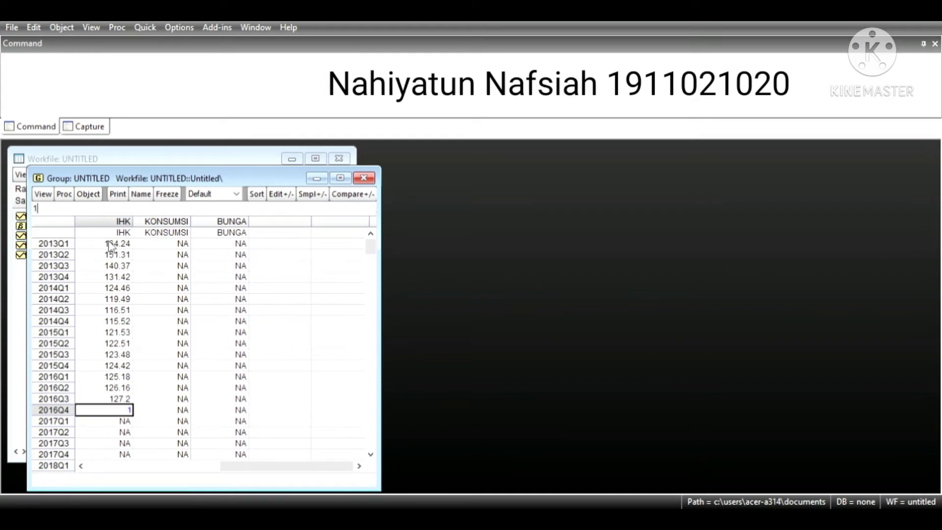
{"action": "type", "text": "28.29"}
{"action": "key", "text": "Return"}
- Enter the 2017 quarterly IHK values 129.63, 130.75, 131.89 and 133.98 for Q1 through Q4
{"action": "type", "text": "129"}
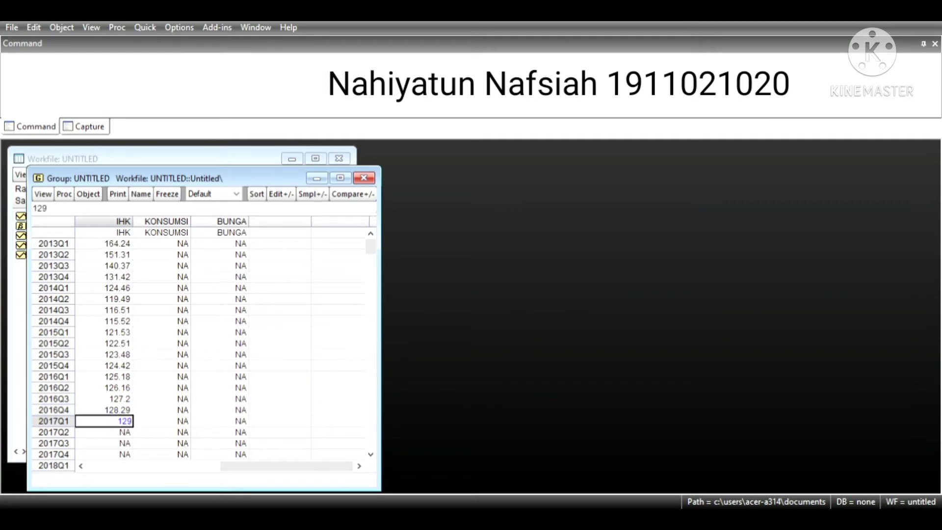
{"action": "type", "text": ".63"}
{"action": "key", "text": "Return"}
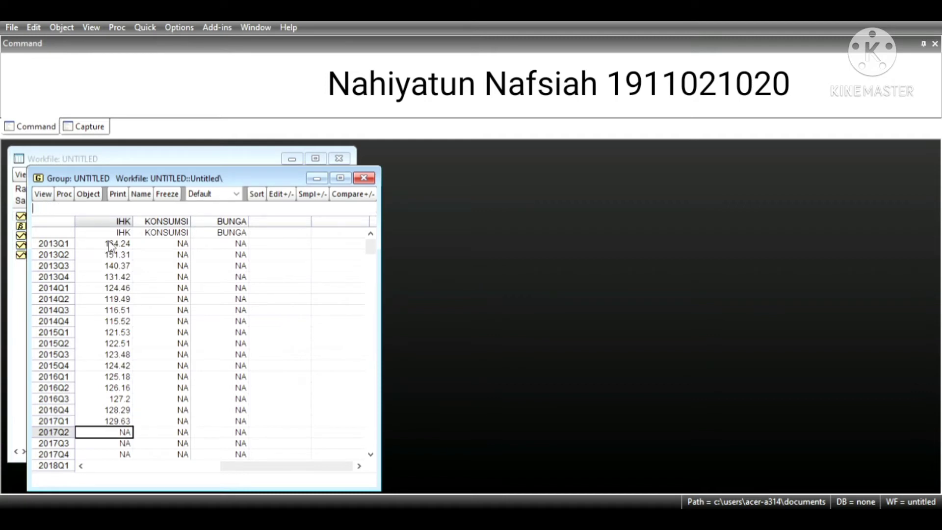
{"action": "type", "text": "130.75"}
{"action": "key", "text": "Return"}
{"action": "type", "text": "131.89"}
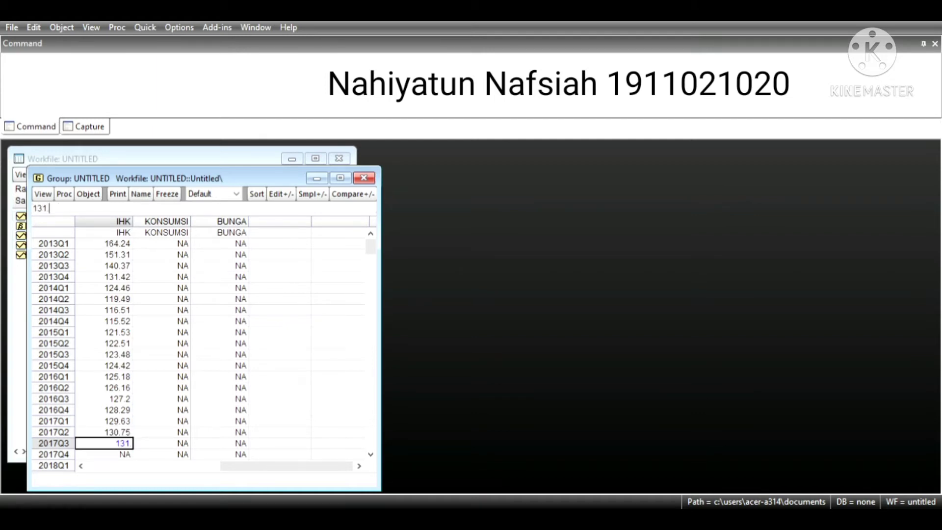
{"action": "key", "text": "Return"}
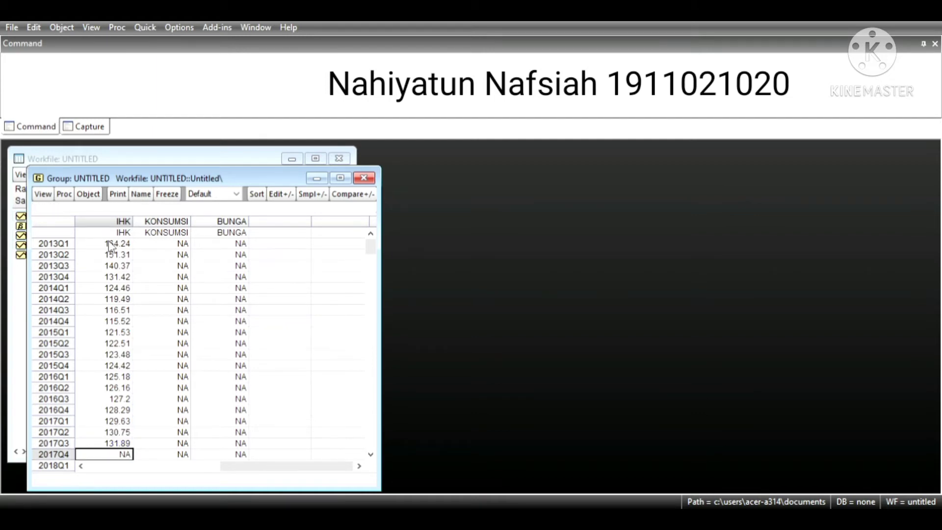
{"action": "type", "text": "133.98"}
{"action": "key", "text": "Return"}
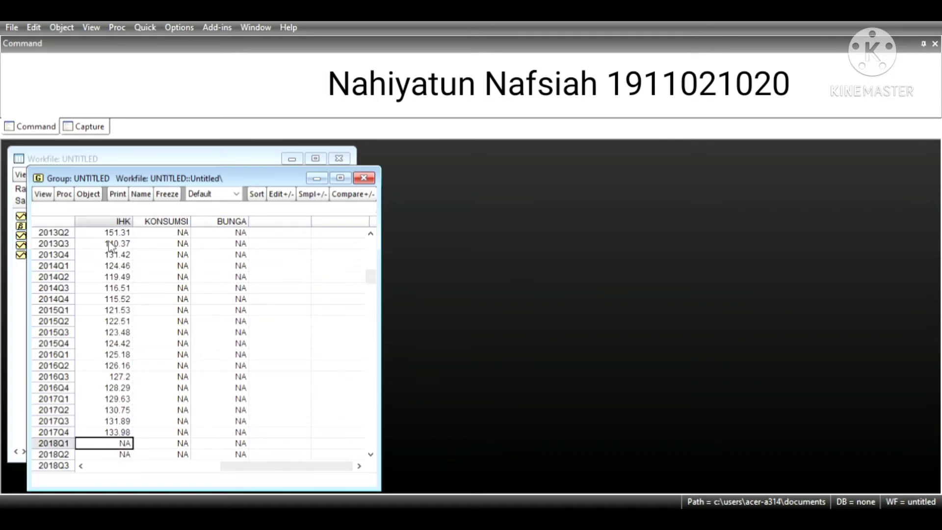
- Enter the 2018 quarterly IHK values 134.96, 135.87, 136.73 and 143.04 for Q1 through Q4
{"action": "type", "text": "134.96"}
{"action": "key", "text": "Return"}
{"action": "type", "text": "135"}
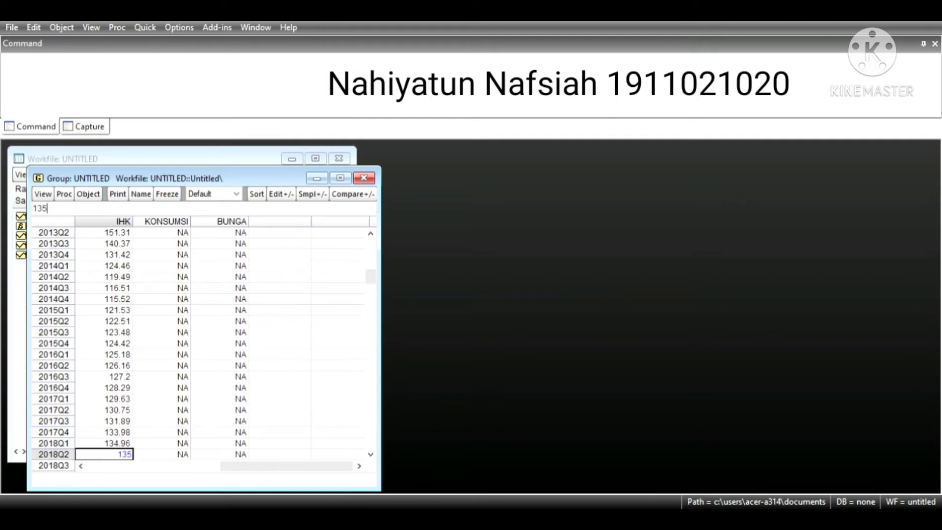
{"action": "type", "text": ".87"}
{"action": "key", "text": "Return"}
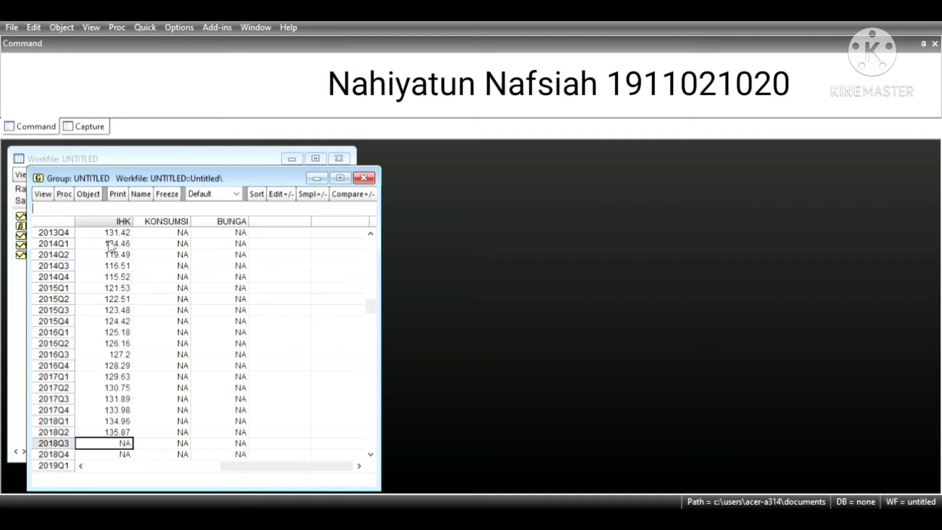
{"action": "type", "text": "136.73"}
{"action": "key", "text": "Return"}
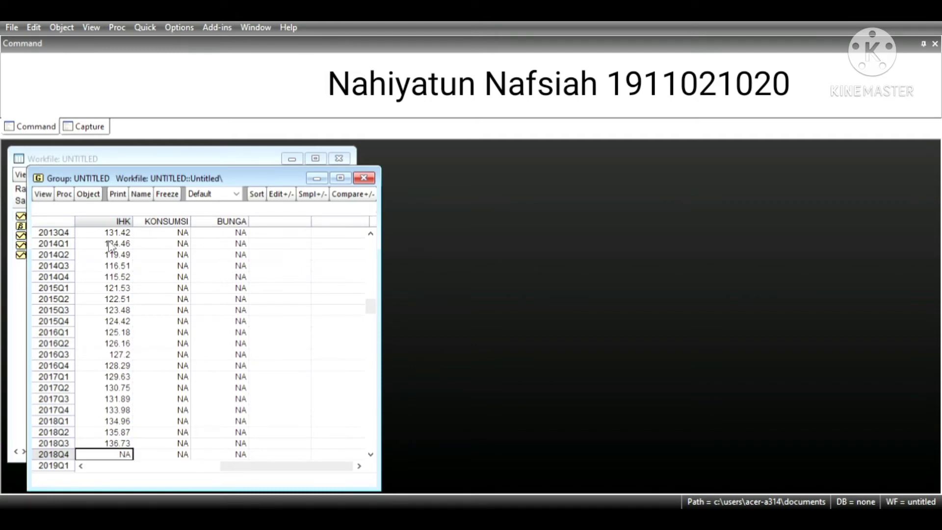
{"action": "type", "text": "143.04"}
{"action": "key", "text": "Return"}
- Enter the IHK values 141.58 for 2019Q1 and 137.87 for 2019Q2
{"action": "type", "text": "1"}
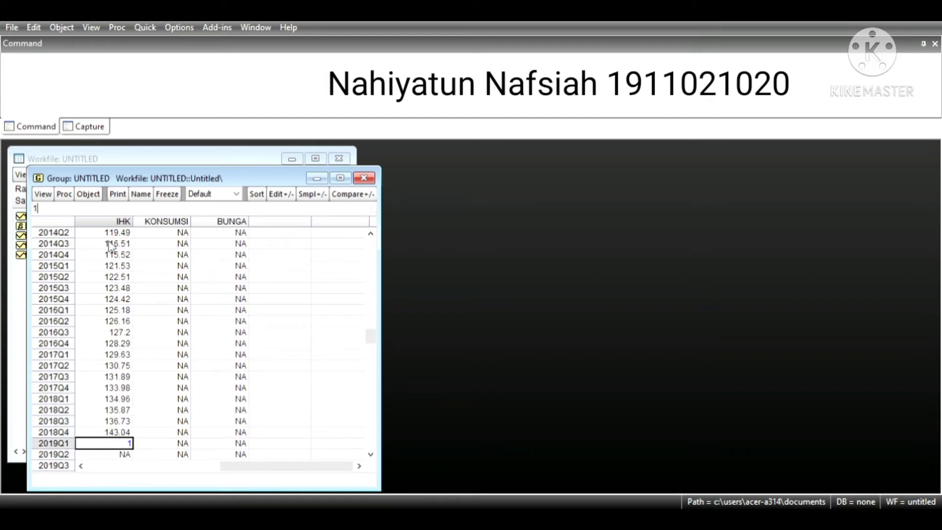
{"action": "type", "text": "41.58"}
{"action": "key", "text": "Return"}
{"action": "type", "text": "13"}
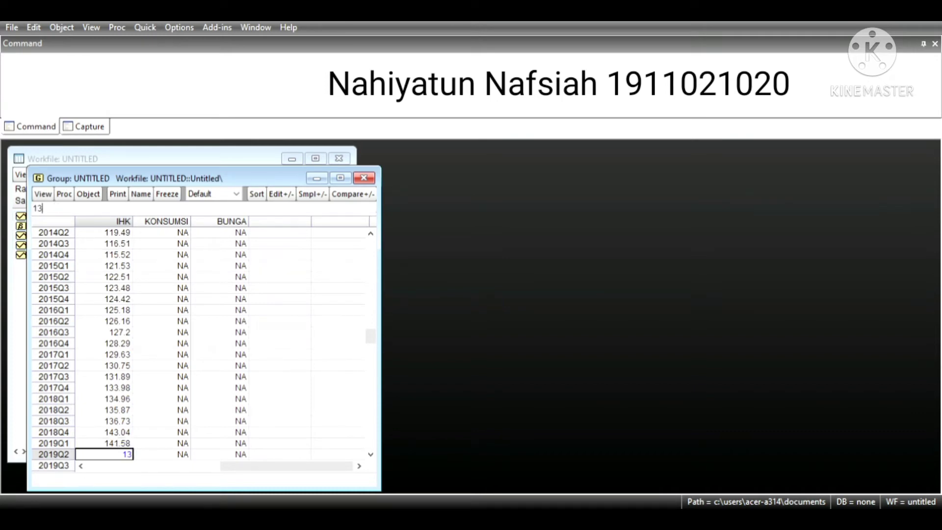
{"action": "type", "text": "7.87"}
{"action": "key", "text": "Return"}
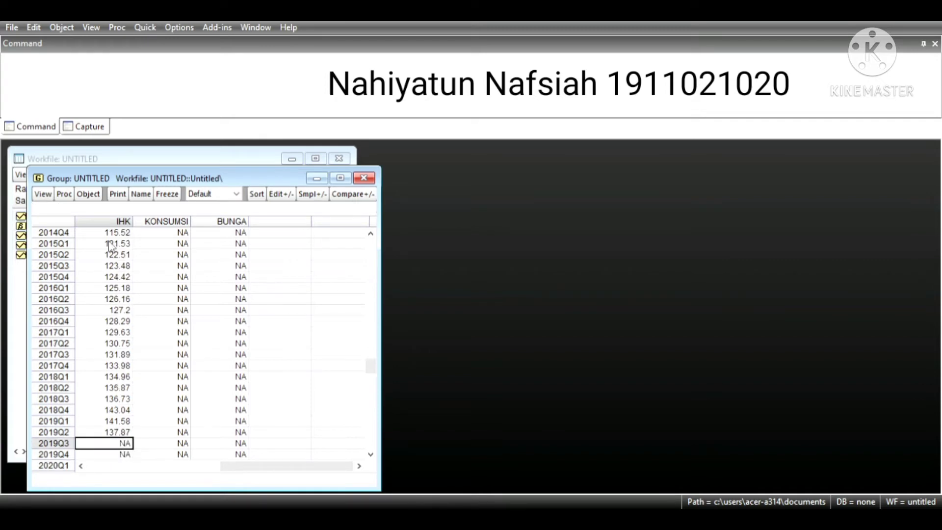
- Enter the IHK values 131.90 for 2019Q3, 123.67 for 2019Q4 and 113.18 for 2020Q1
{"action": "type", "text": "131.90"}
{"action": "key", "text": "Return"}
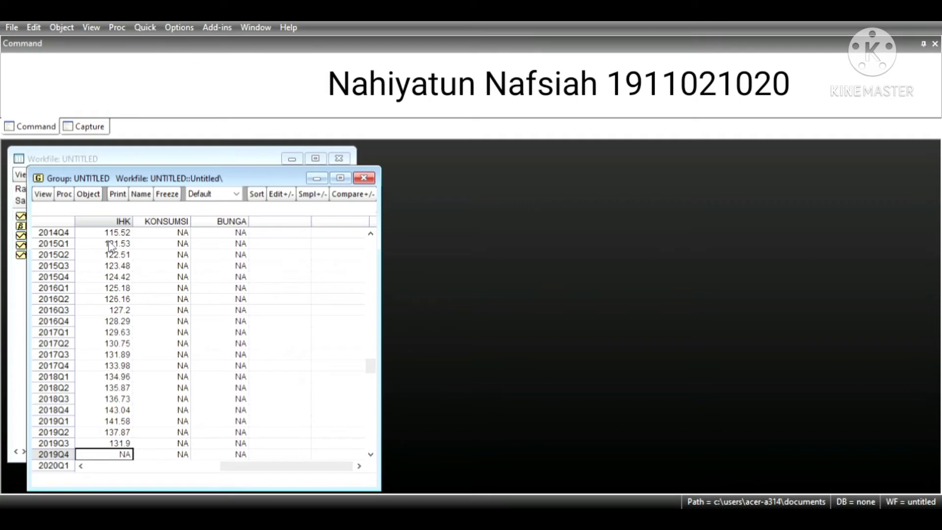
{"action": "type", "text": "123.67"}
{"action": "key", "text": "Return"}
{"action": "type", "text": "1"}
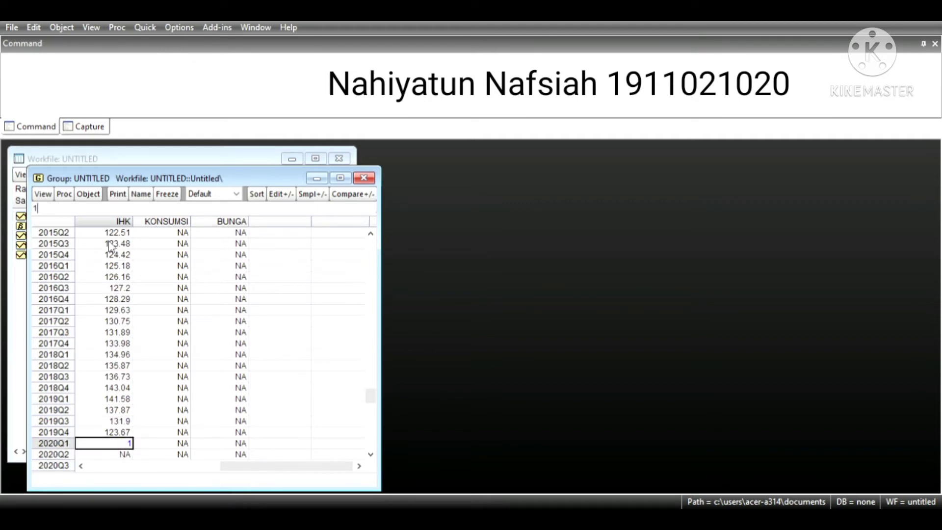
{"action": "type", "text": "13.18"}
{"action": "key", "text": "Return"}
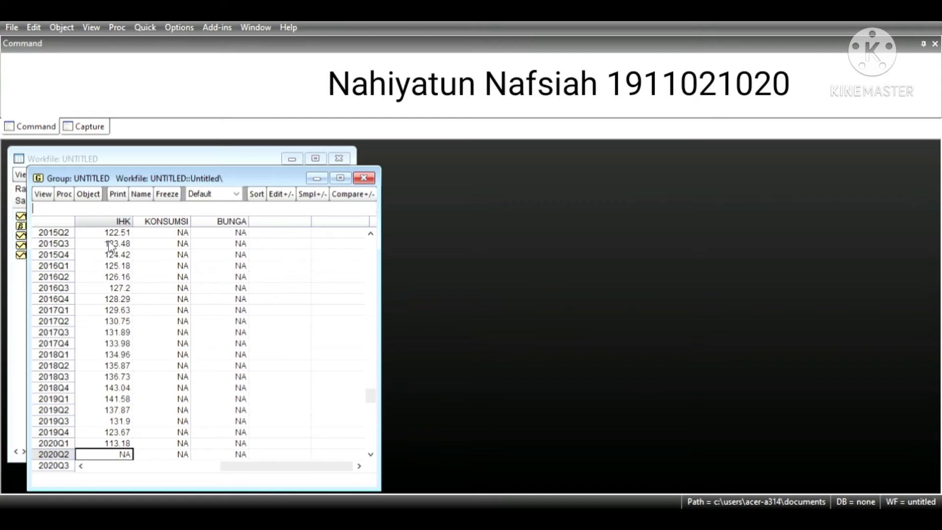
- Fill the IHK series upward from its last quarter with 85.43 for 2020Q4, 100.43 for 2020Q3 and 113.18 for 2020Q2
{"action": "key", "text": "Down"}
{"action": "key", "text": "Down"}
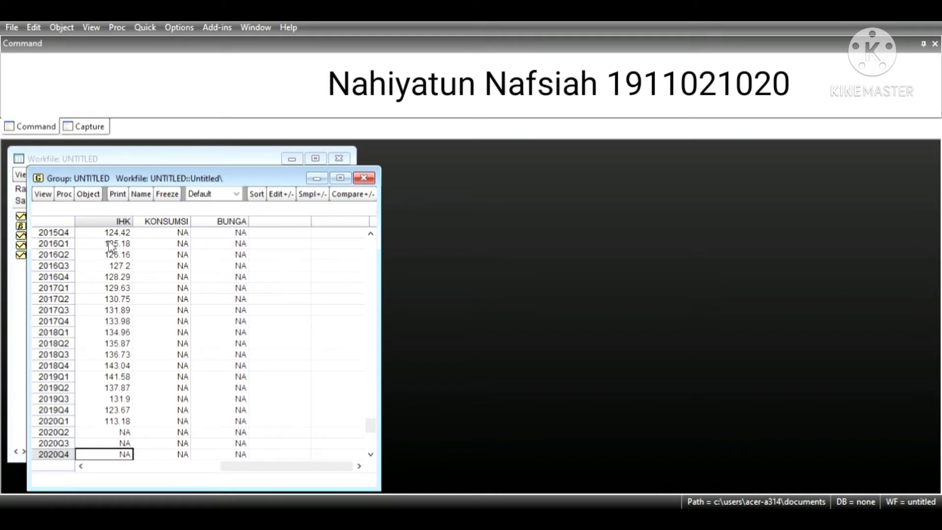
{"action": "type", "text": "85.43"}
{"action": "key", "text": "Up"}
{"action": "type", "text": "10"}
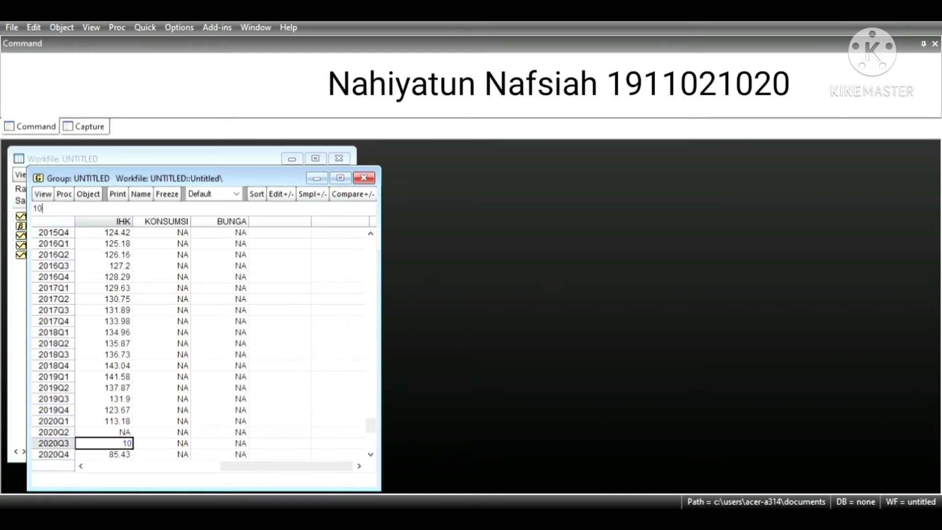
{"action": "type", "text": "0.43"}
{"action": "key", "text": "Up"}
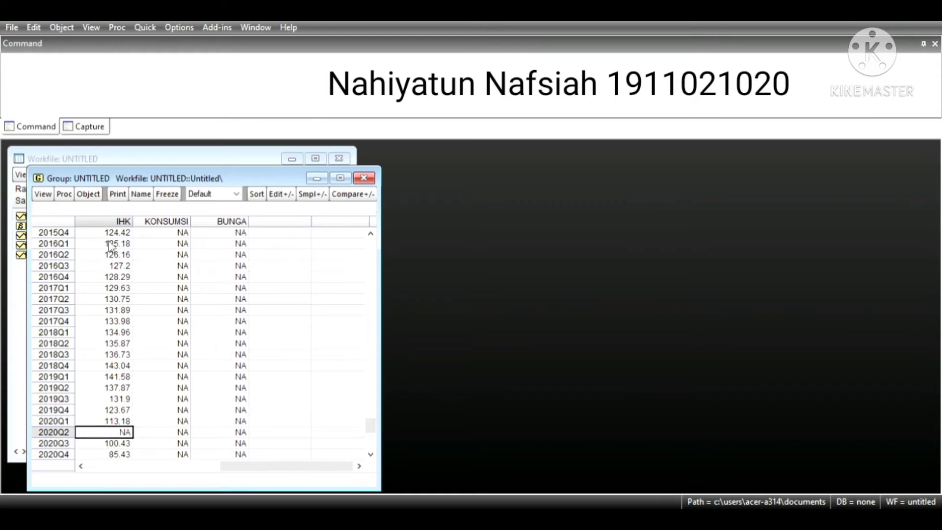
{"action": "type", "text": "113.18"}
{"action": "key", "text": "Up"}
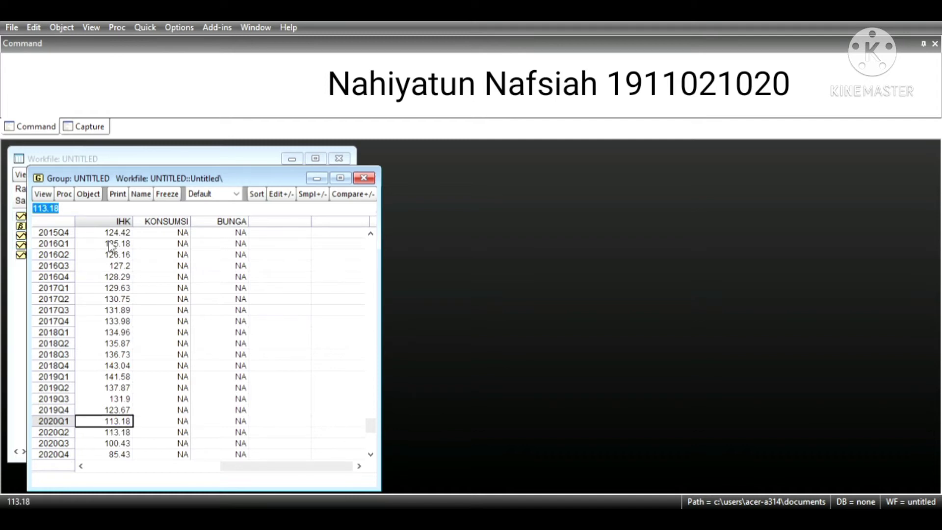
- Replace the 2020Q1 IHK value with 123.67
{"action": "key", "text": "BackSpace"}
{"action": "type", "text": "12"}
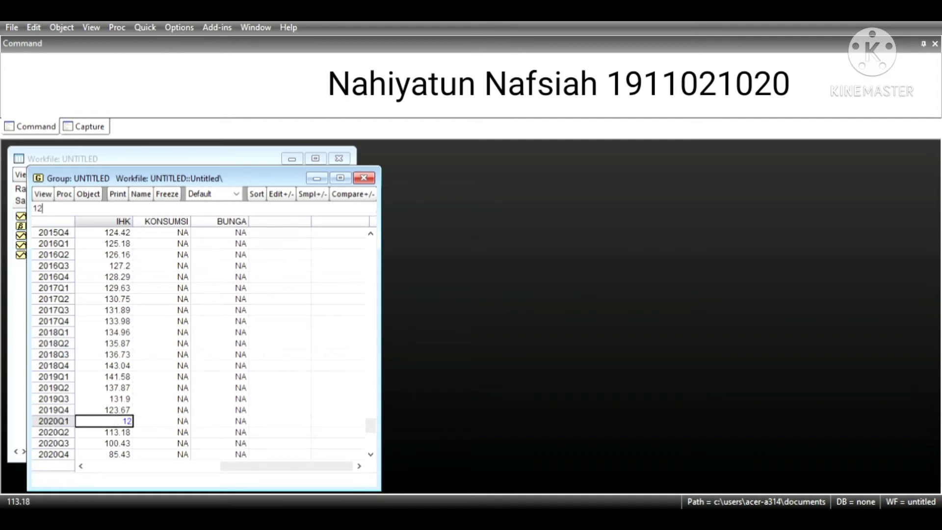
{"action": "type", "text": "3.67"}
{"action": "key", "text": "Up"}
- Change the IHK values to 131.90 for 2019Q4 and 137.87 for 2019Q3
{"action": "key", "text": "BackSpace"}
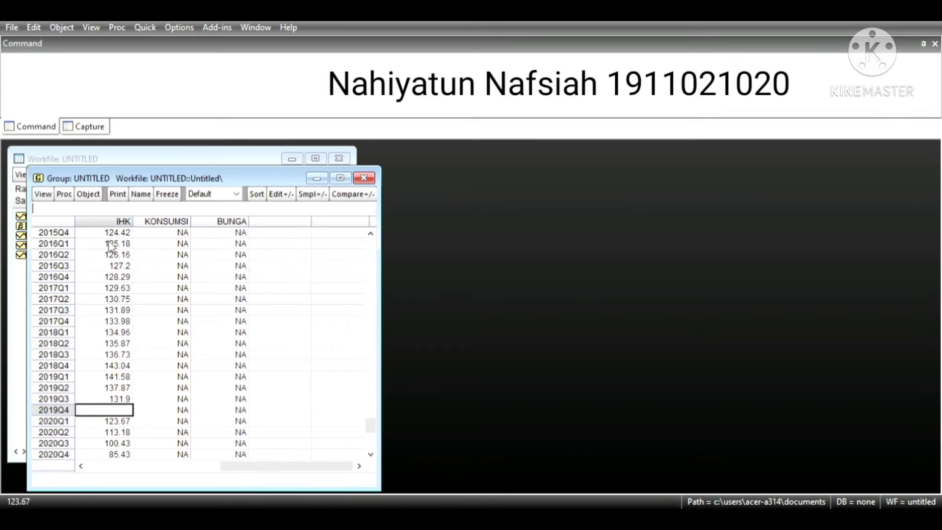
{"action": "type", "text": "131.90"}
{"action": "key", "text": "Up"}
{"action": "key", "text": "BackSpace"}
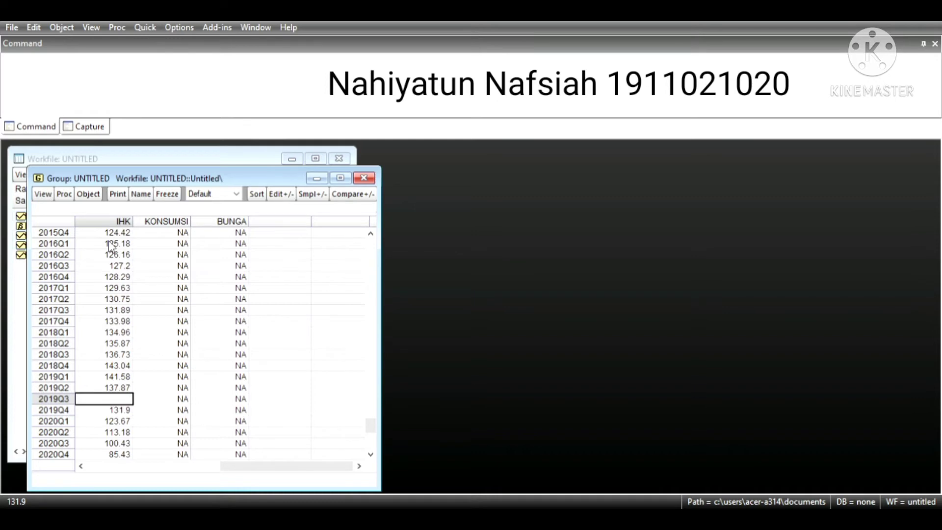
{"action": "type", "text": "137.87"}
{"action": "key", "text": "Up"}
- Change the IHK values to 141.58 for 2019Q2 and 143.04 for 2019Q1
{"action": "key", "text": "BackSpace"}
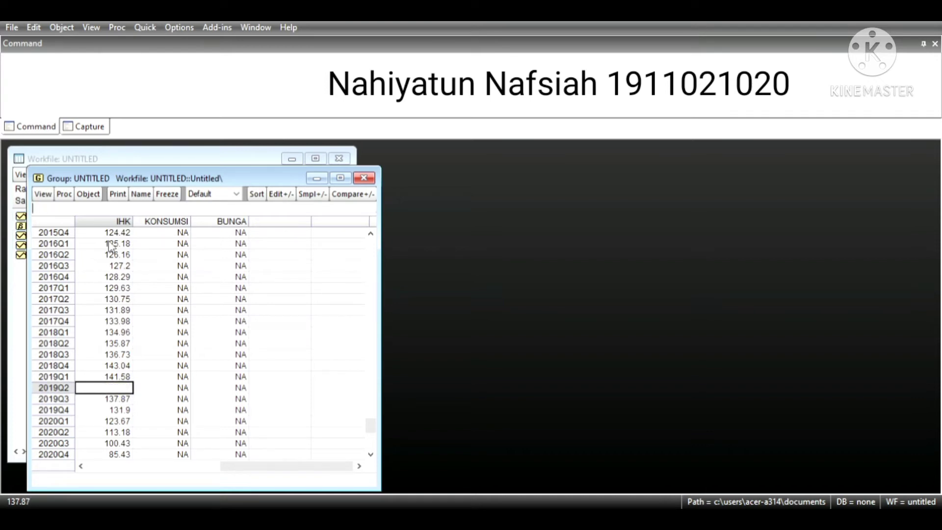
{"action": "type", "text": "141.58"}
{"action": "key", "text": "Up"}
{"action": "key", "text": "Delete"}
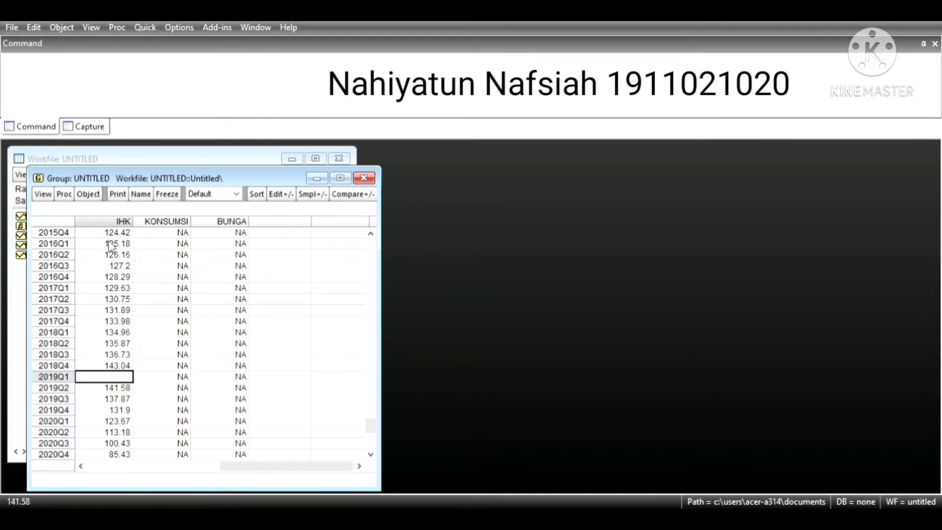
{"action": "type", "text": "143.04"}
{"action": "key", "text": "Up"}
- Change the IHK values to 136.73 for 2018Q4 and 135.87 for 2018Q3
{"action": "key", "text": "Delete"}
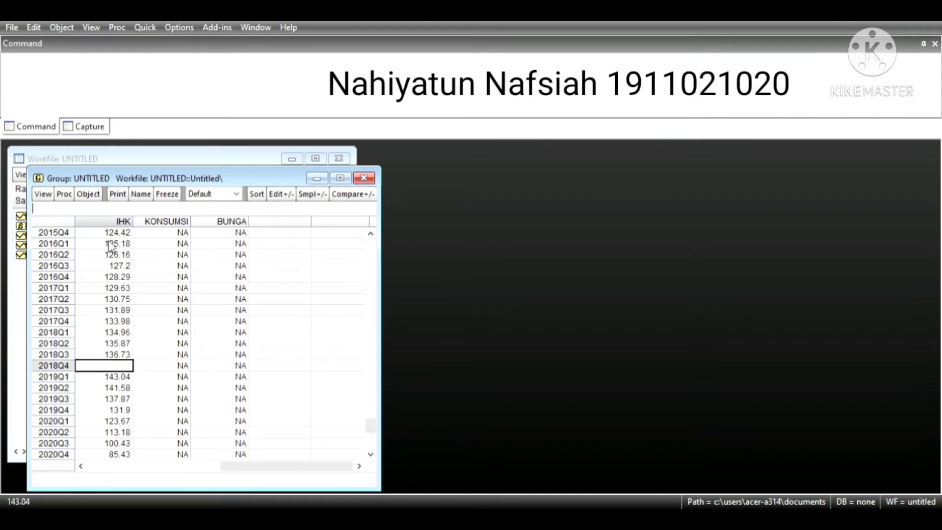
{"action": "type", "text": "136.73"}
{"action": "key", "text": "Up"}
{"action": "key", "text": "BackSpace"}
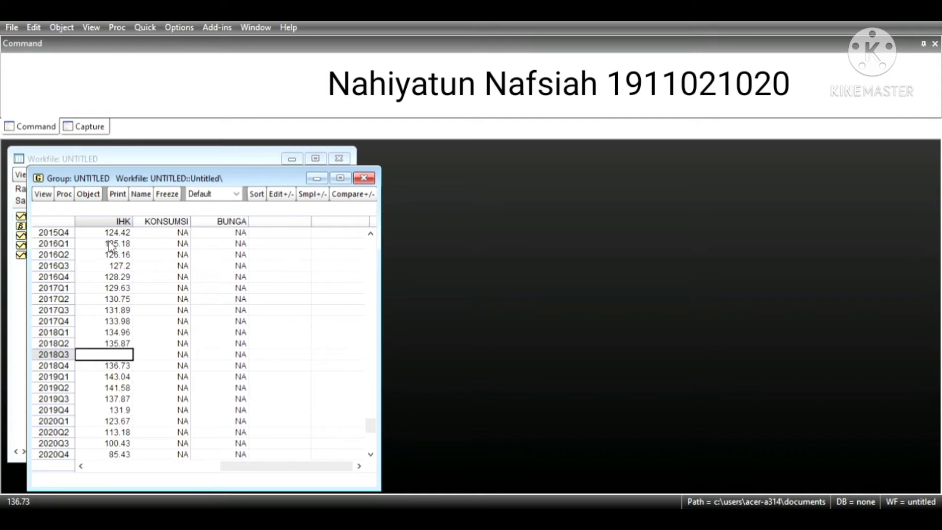
{"action": "type", "text": "135.87"}
{"action": "key", "text": "Up"}
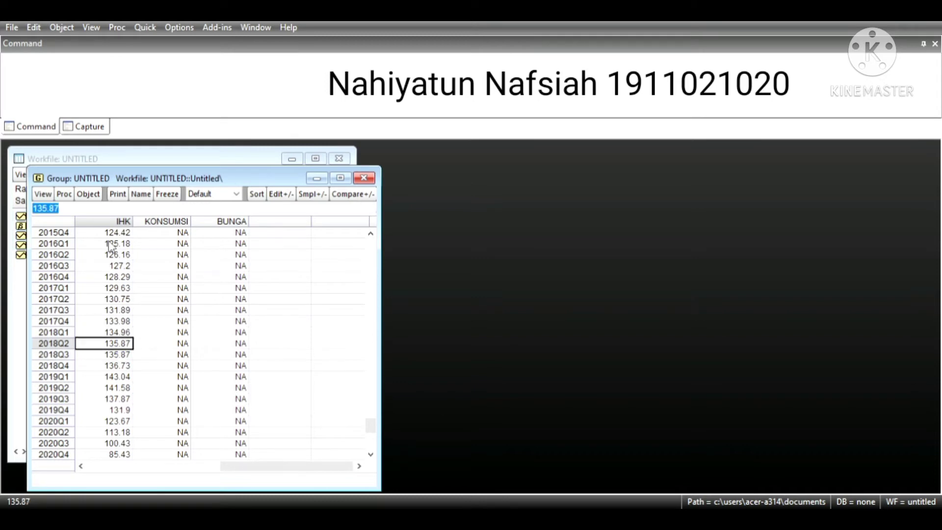
- Change the IHK values to 134.96 for 2018Q2 and 133.98 for 2018Q1
{"action": "key", "text": "BackSpace"}
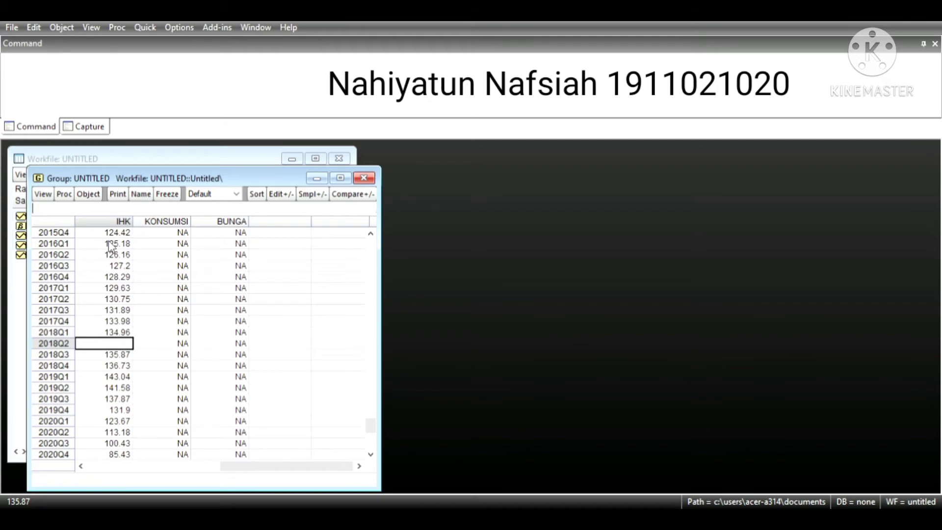
{"action": "type", "text": "134.96"}
{"action": "key", "text": "Up"}
{"action": "key", "text": "BackSpace"}
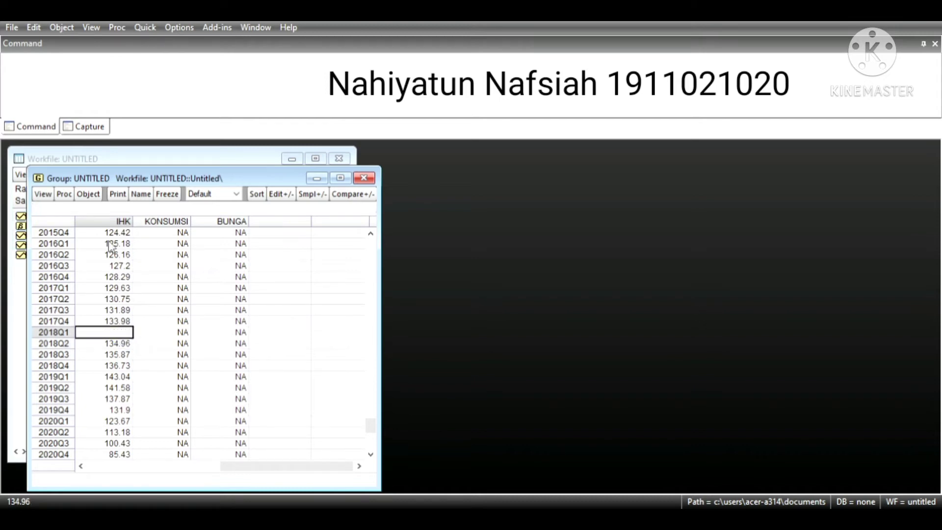
{"action": "type", "text": "133.98"}
{"action": "key", "text": "Up"}
- Change the IHK values to 132.89 for 2017Q4 and 131.83 for 2017Q3
{"action": "type", "text": "132"}
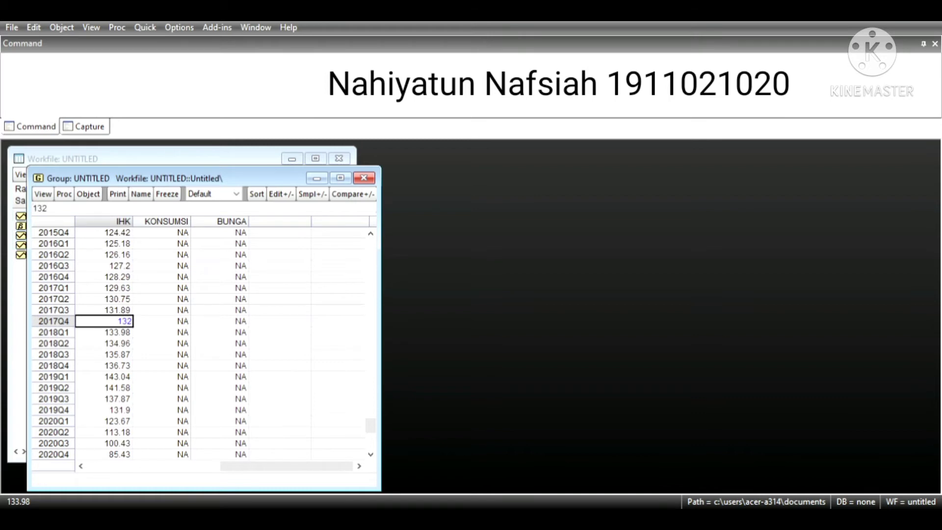
{"action": "type", "text": ".89"}
{"action": "key", "text": "Up"}
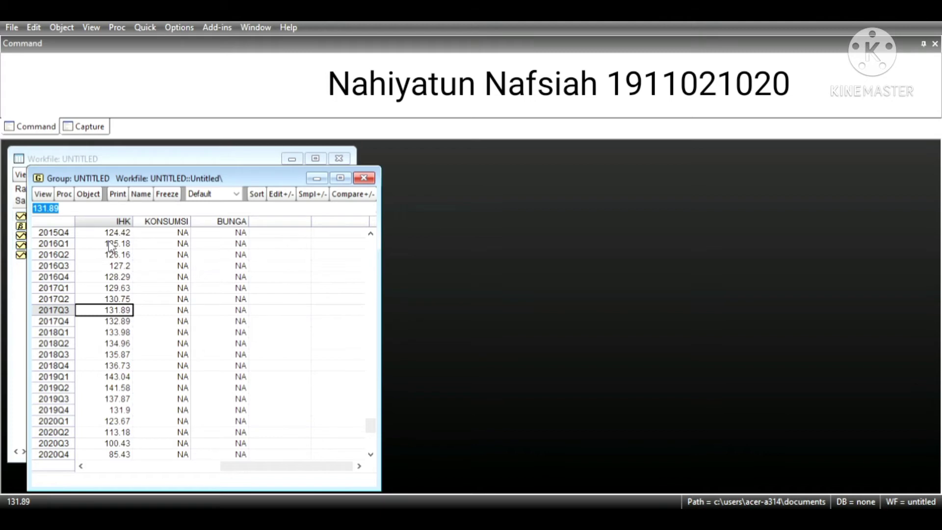
{"action": "type", "text": "131"}
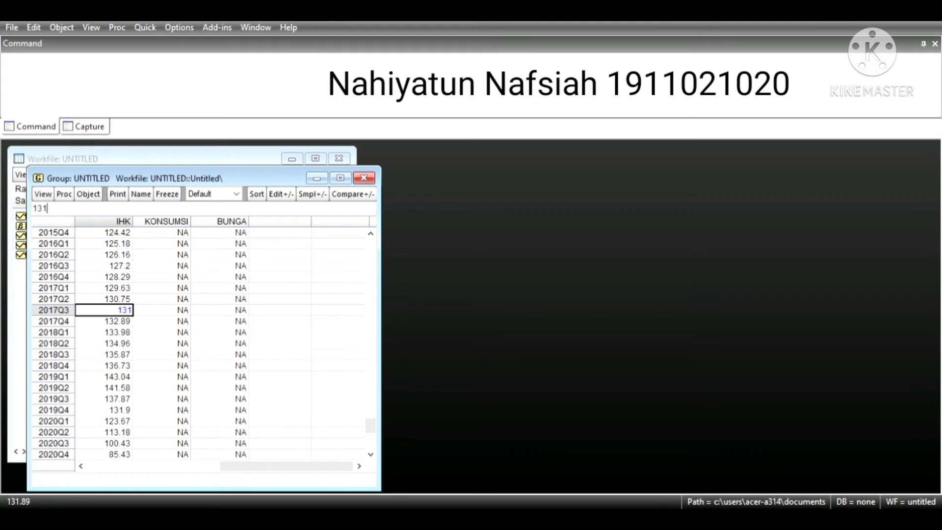
{"action": "type", "text": ".83"}
{"action": "left_click", "coordinate": [267, 333]}
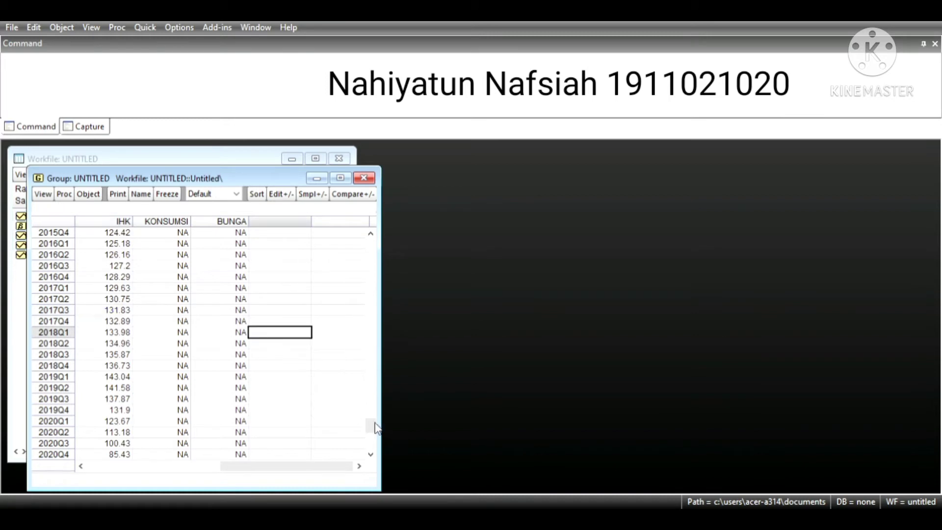
- Enter the 2013 quarterly KONSUMSI values -2911564, 1036127, 2182034 and 3146566 for Q1 through Q4
{"action": "left_click_drag", "start_coordinate": [376, 428], "coordinate": [373, 245]}
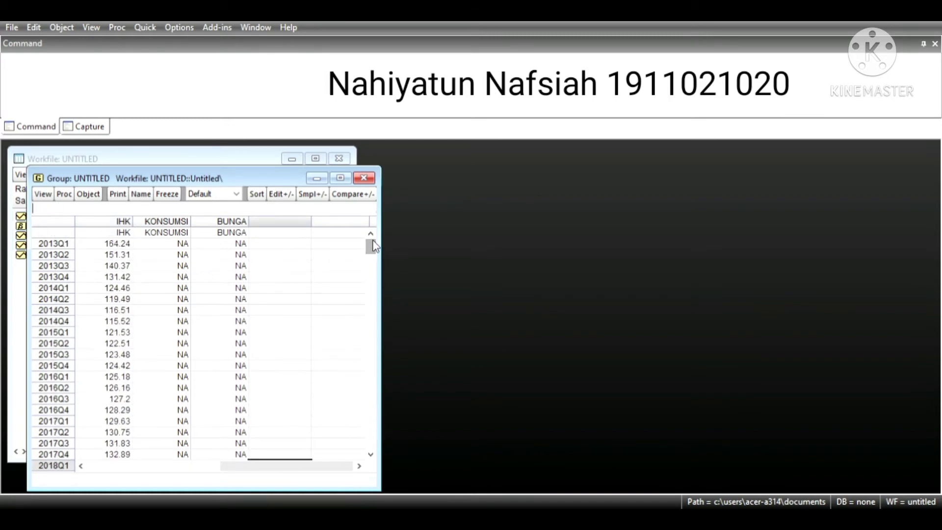
{"action": "left_click", "coordinate": [169, 245]}
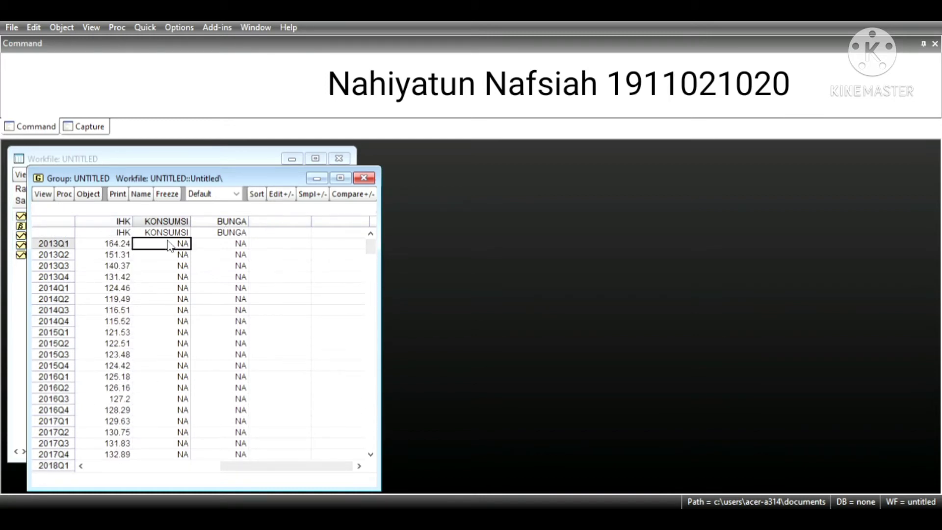
{"action": "type", "text": "-2911564"}
{"action": "key", "text": "Return"}
{"action": "type", "text": "10"}
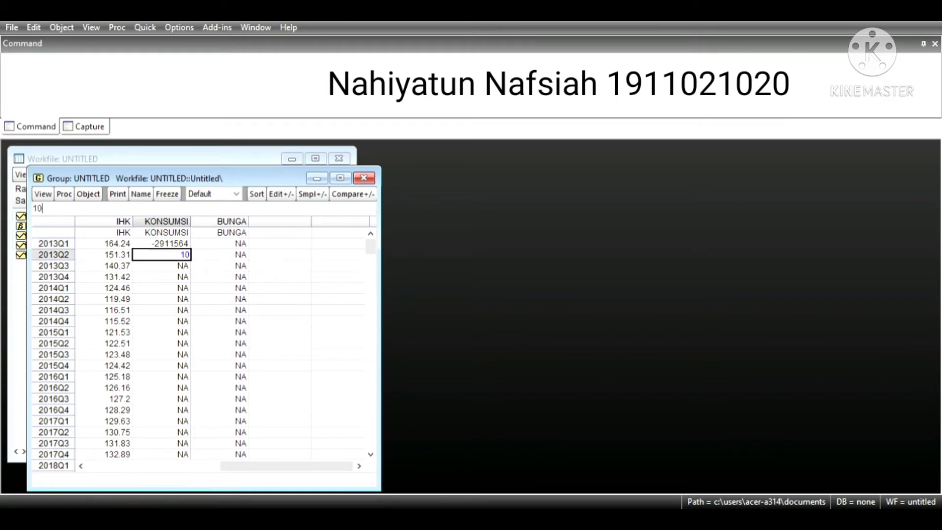
{"action": "type", "text": "36127"}
{"action": "key", "text": "Return"}
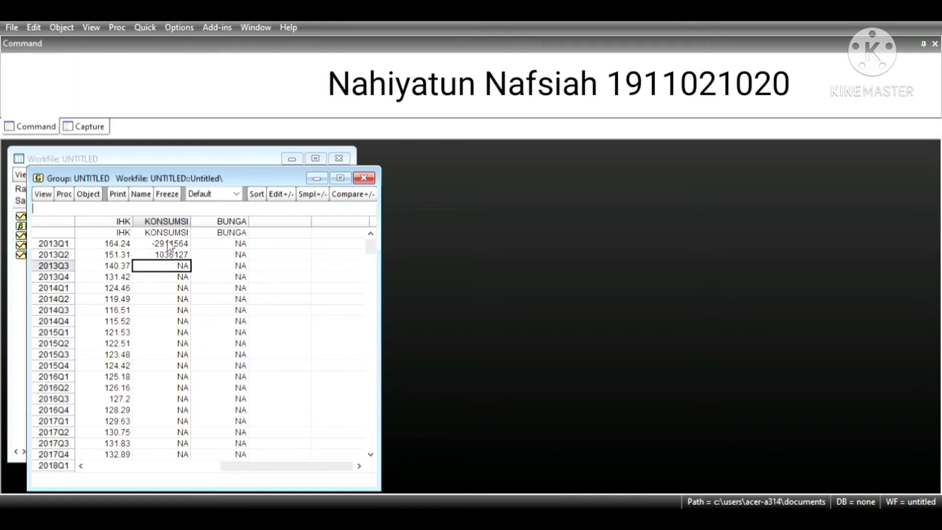
{"action": "type", "text": "2182034"}
{"action": "key", "text": "Return"}
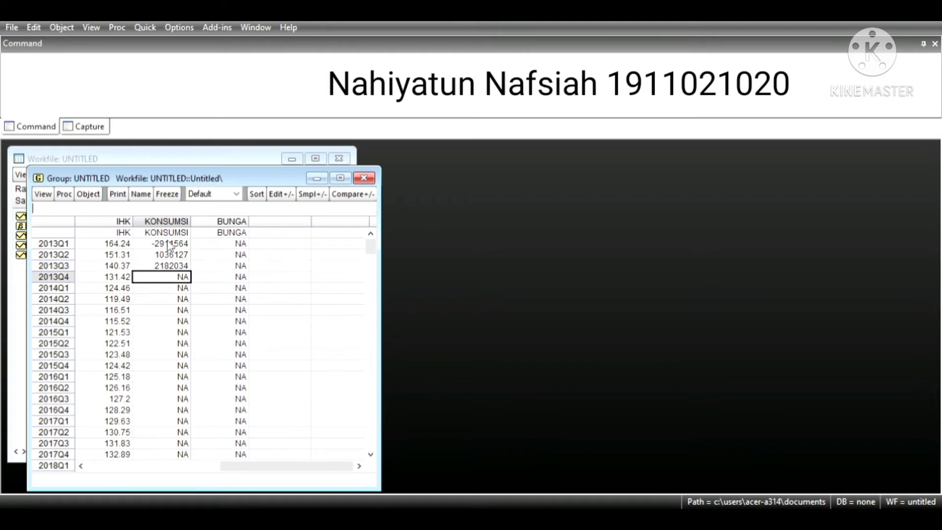
{"action": "type", "text": "3146566"}
{"action": "key", "text": "Return"}
- Enter the 2014 quarterly KONSUMSI values 3929723, 4531503, 4951908 and 5190937 for Q1 through Q4
{"action": "type", "text": "3"}
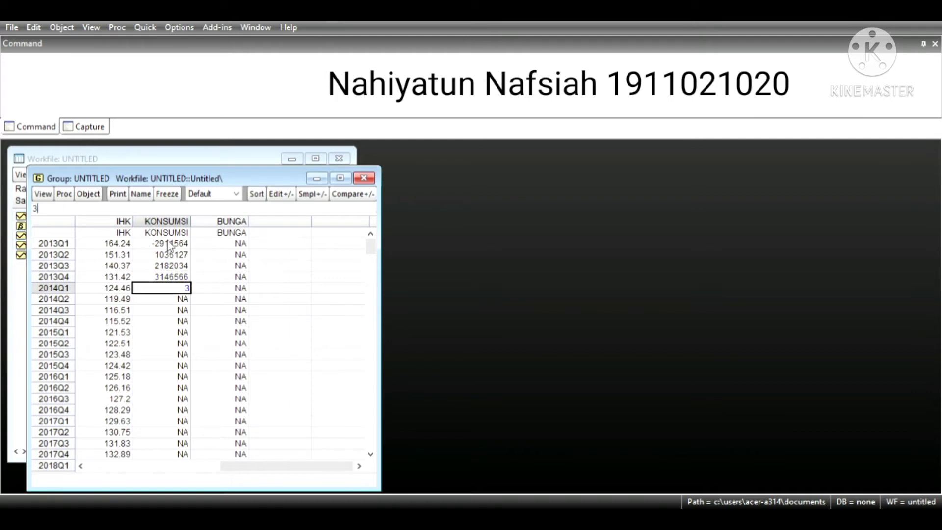
{"action": "type", "text": "929723"}
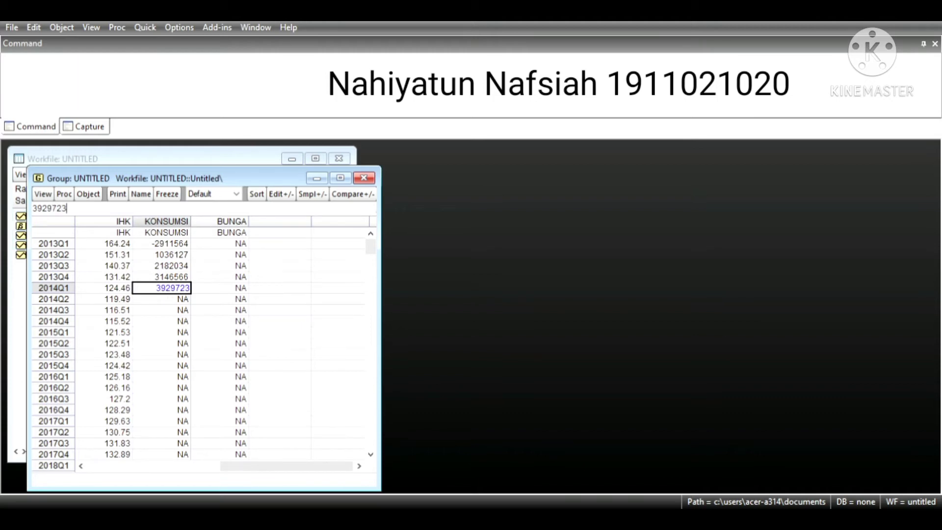
{"action": "key", "text": "Return"}
{"action": "type", "text": "45"}
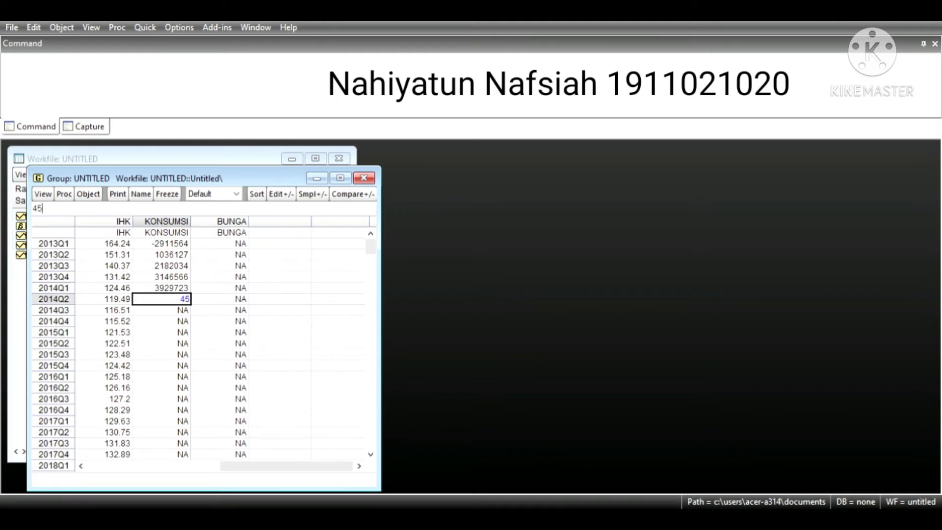
{"action": "type", "text": "31503"}
{"action": "key", "text": "Return"}
{"action": "type", "text": "4951"}
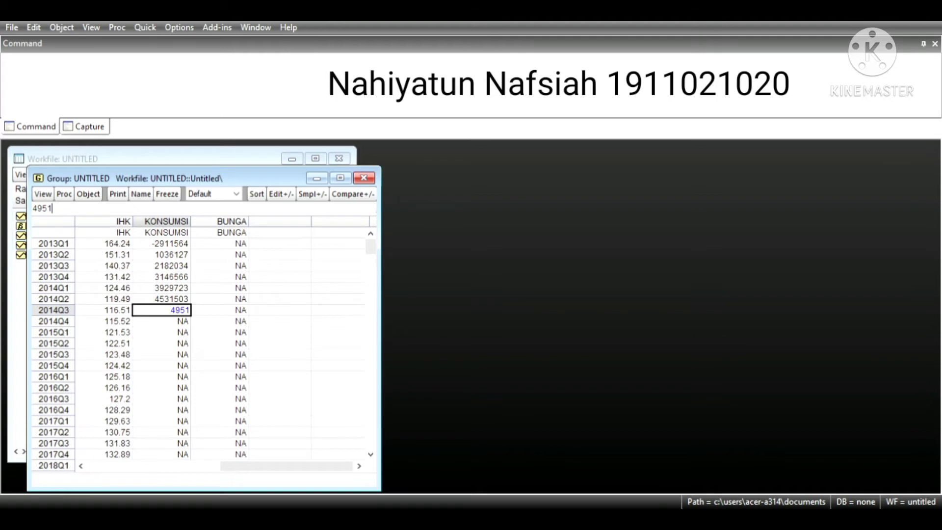
{"action": "type", "text": "908"}
{"action": "key", "text": "Return"}
{"action": "type", "text": "519"}
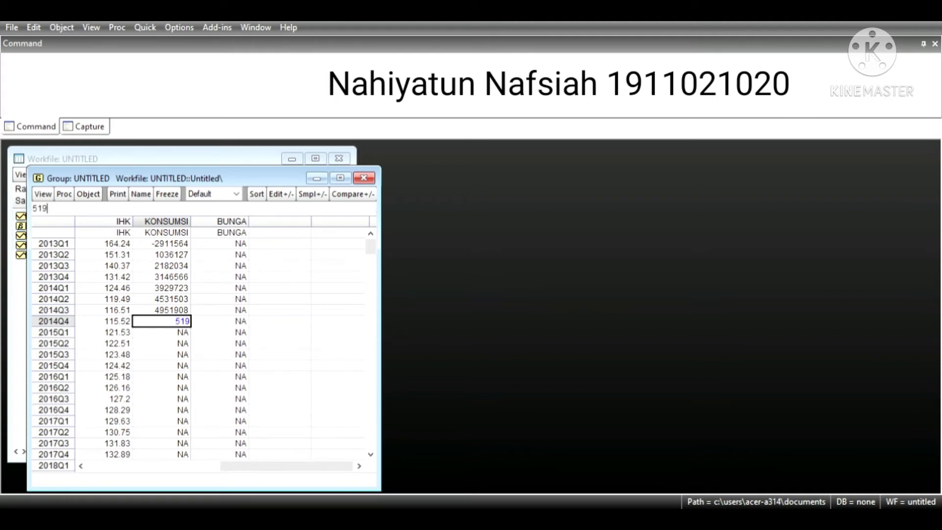
{"action": "type", "text": "0937"}
{"action": "key", "text": "Return"}
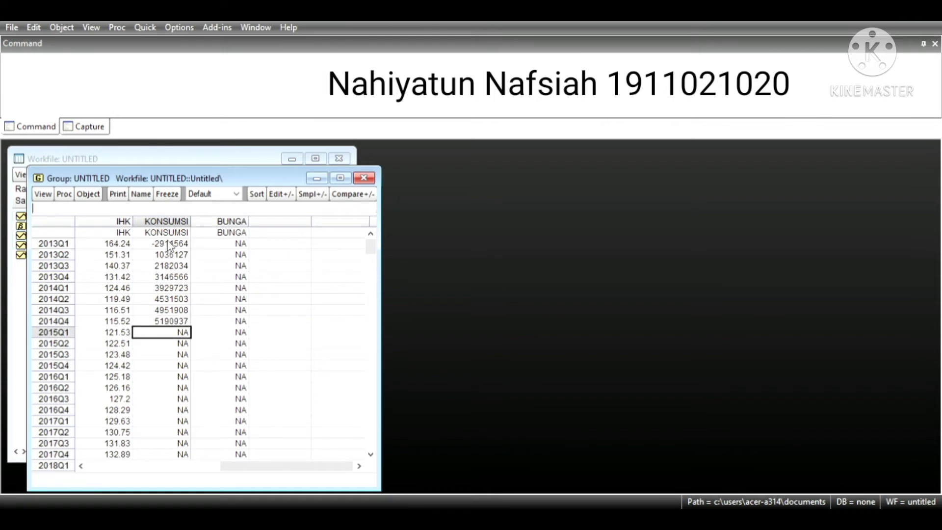
- Enter the 2015 quarterly KONSUMSI values 4792953, 4851485, 4910897 and 4971187 for Q1 through Q4
{"action": "type", "text": "4792953"}
{"action": "key", "text": "Return"}
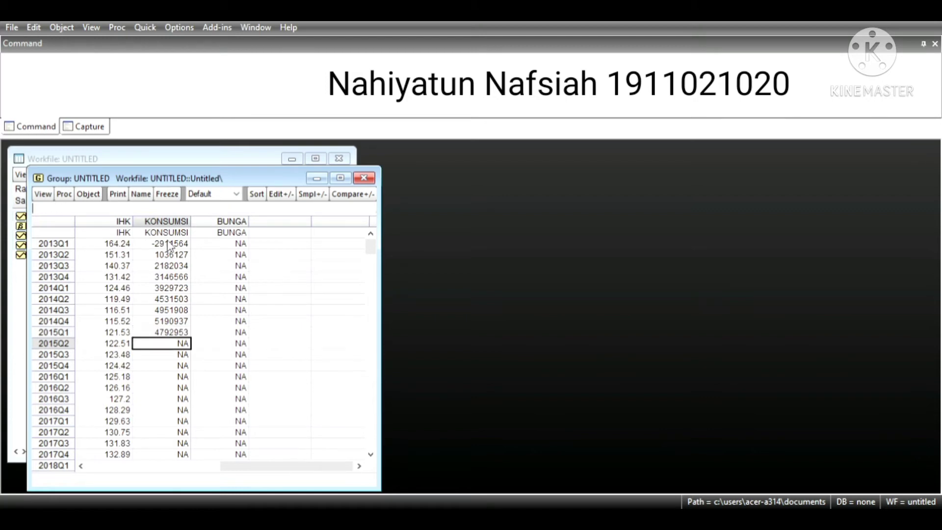
{"action": "type", "text": "4851485"}
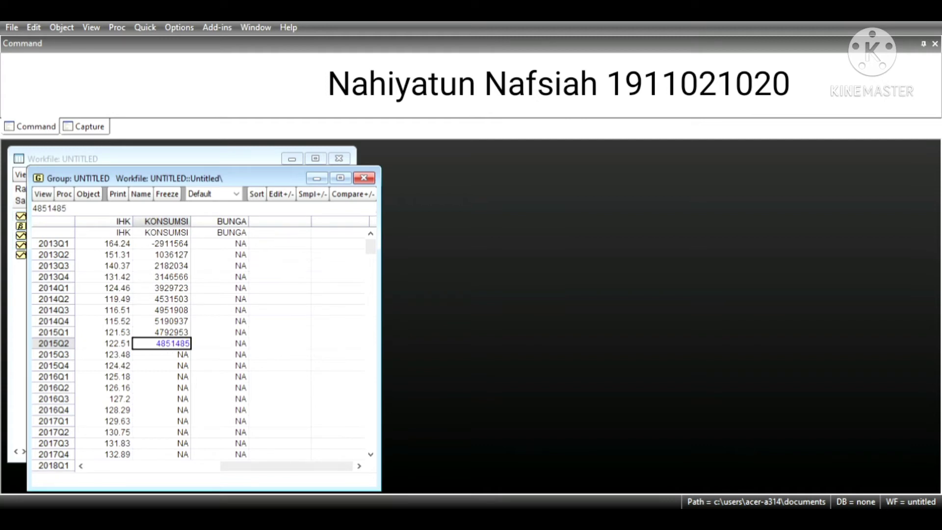
{"action": "key", "text": "Return"}
{"action": "type", "text": "49"}
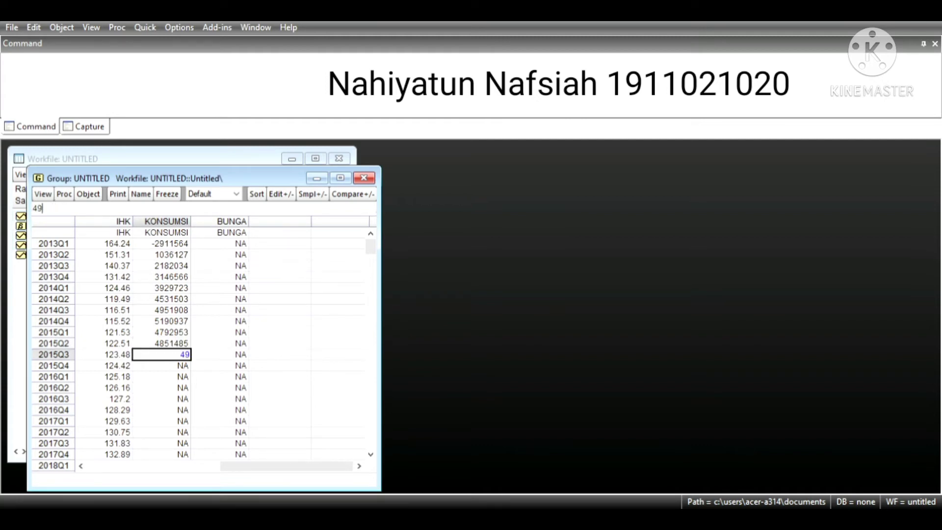
{"action": "type", "text": "10897"}
{"action": "key", "text": "Return"}
{"action": "type", "text": "497"}
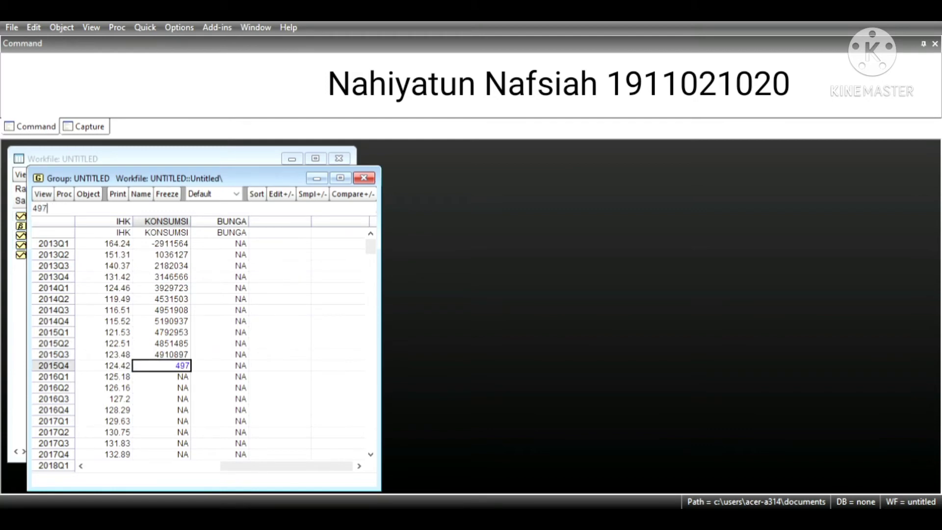
{"action": "type", "text": "1187"}
{"action": "key", "text": "Return"}
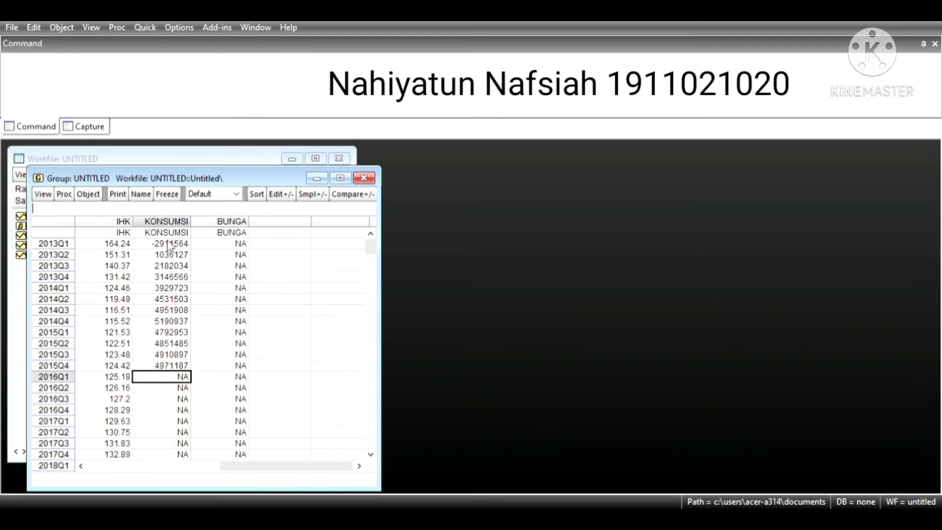
- Enter the 2016 quarterly KONSUMSI values 5033203, 5094913, 5157162 and 5219952 for Q1 through Q4
{"action": "type", "text": "5033203"}
{"action": "key", "text": "Return"}
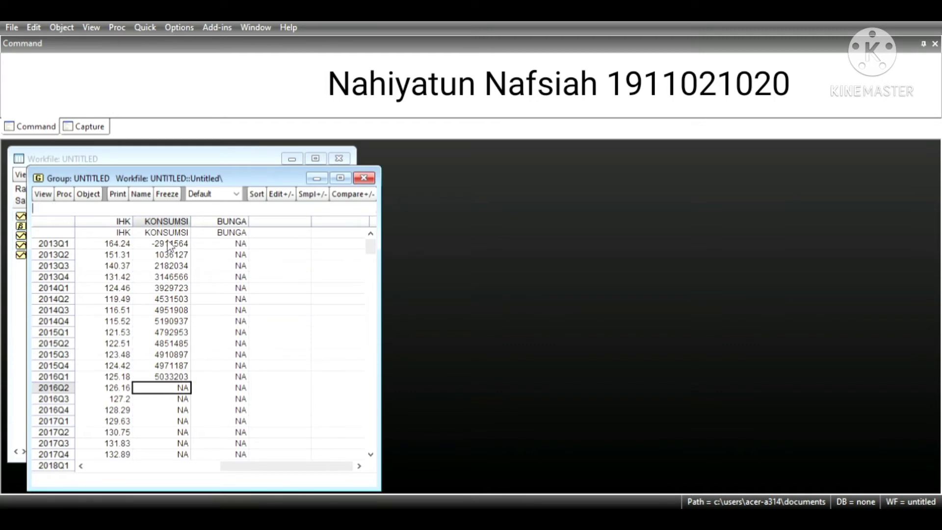
{"action": "type", "text": "5094913"}
{"action": "key", "text": "Return"}
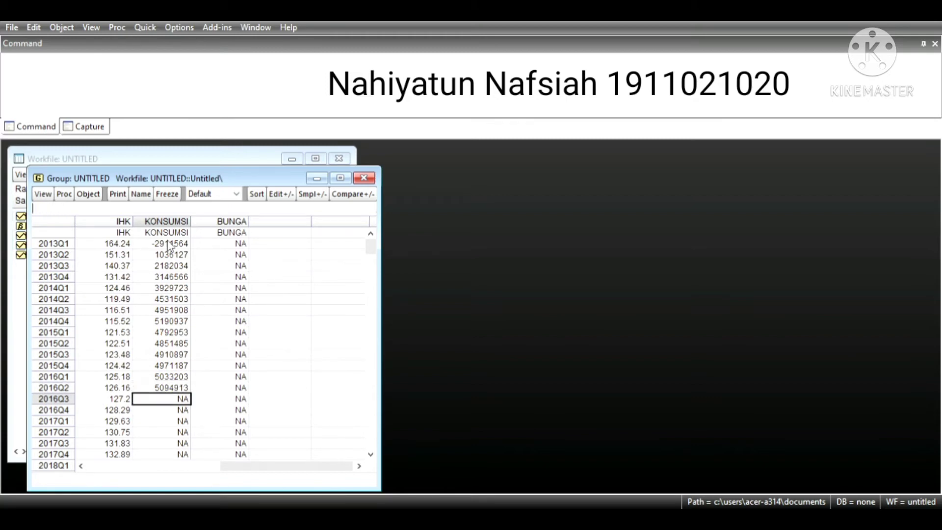
{"action": "type", "text": "5157162"}
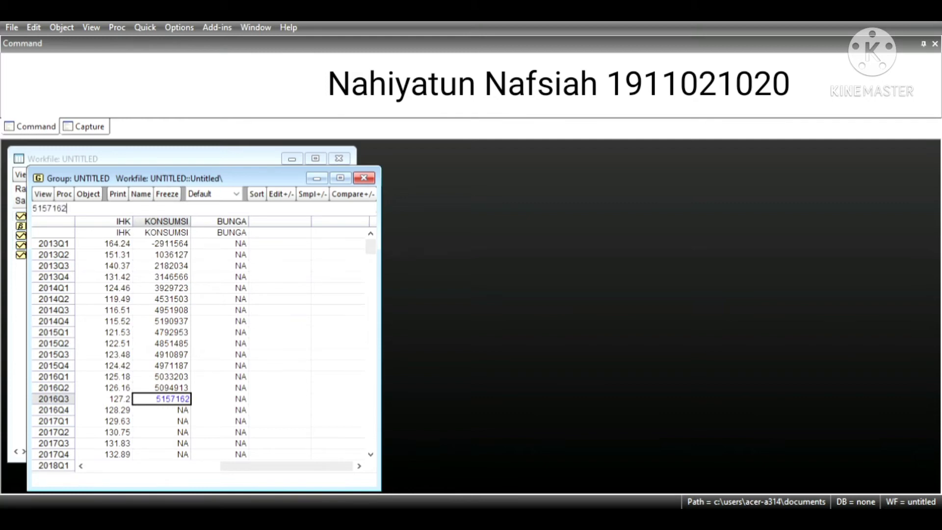
{"action": "key", "text": "Return"}
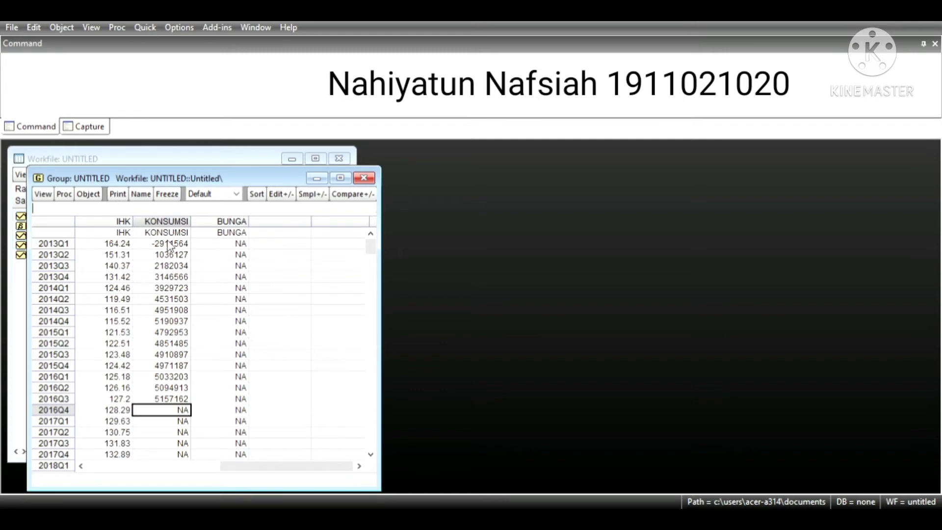
{"action": "type", "text": "5219952"}
{"action": "key", "text": "Return"}
- Enter the 2017 quarterly KONSUMSI values 5281742, 5346228, 5411872 and 5478672 for Q1 through Q4
{"action": "type", "text": "528"}
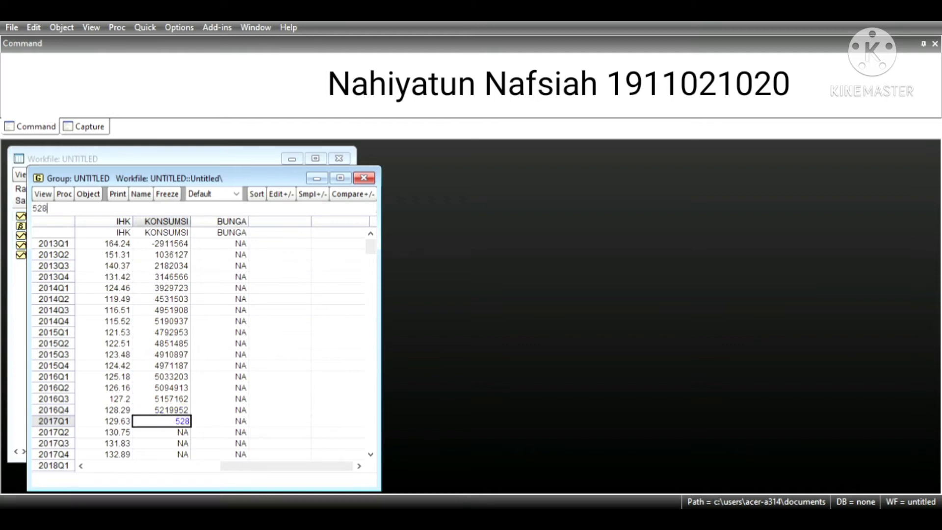
{"action": "type", "text": "1742"}
{"action": "key", "text": "Return"}
{"action": "type", "text": "5346"}
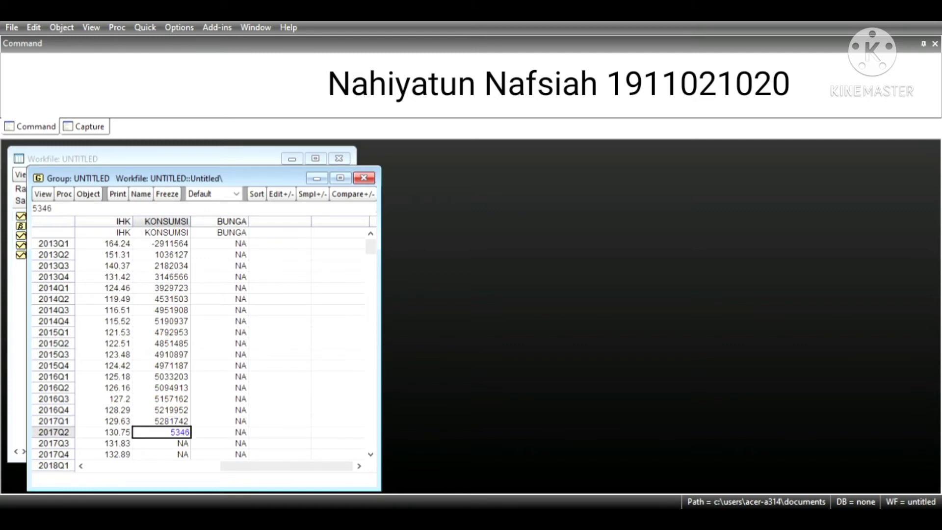
{"action": "type", "text": "228"}
{"action": "key", "text": "Return"}
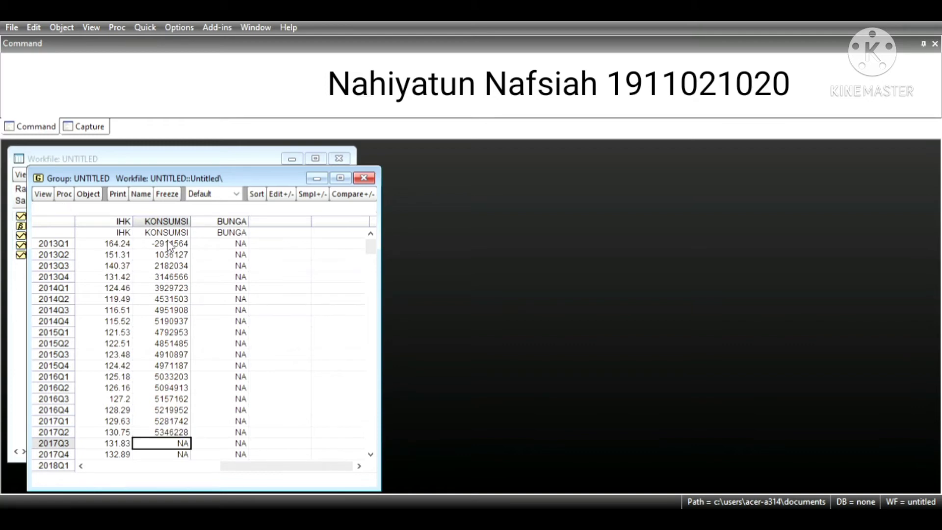
{"action": "type", "text": "5411872"}
{"action": "key", "text": "Return"}
{"action": "type", "text": "54"}
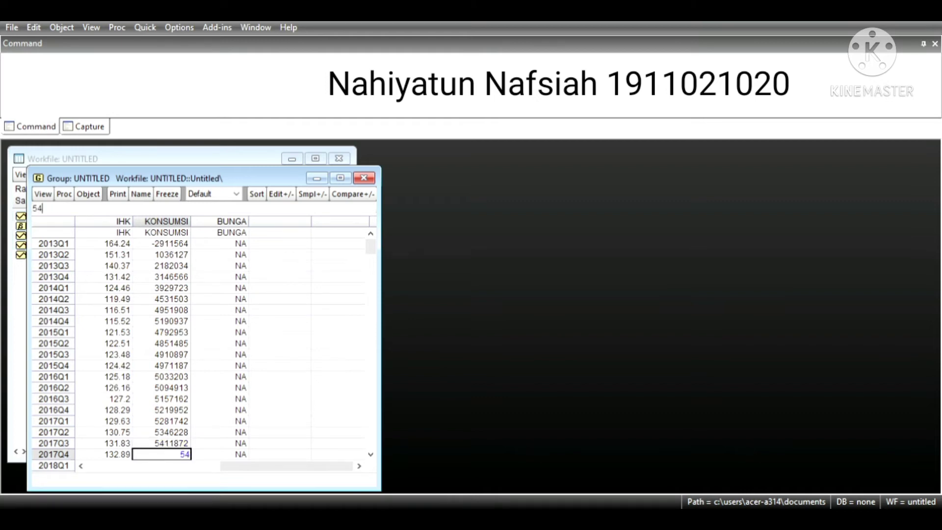
{"action": "type", "text": "78672"}
{"action": "key", "text": "Return"}
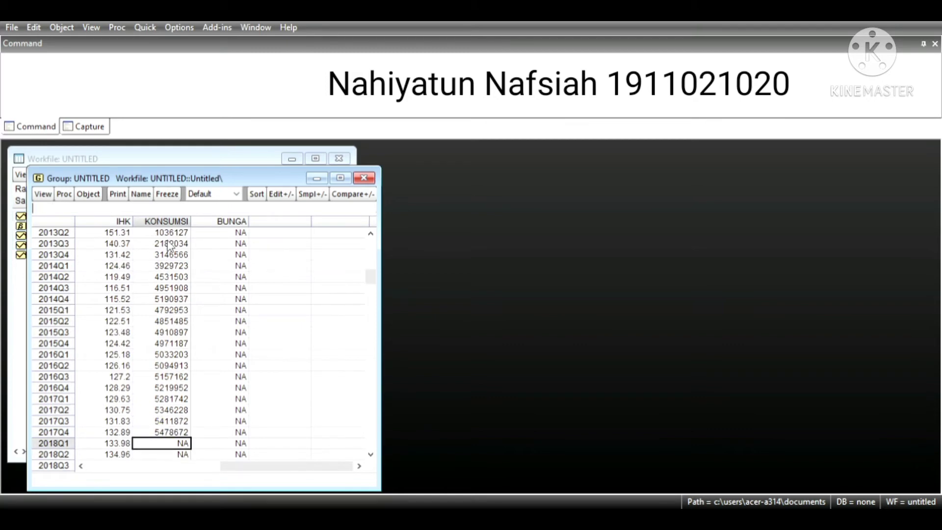
- Enter the 2018 quarterly KONSUMSI values 5547471, 5616248, 5685844 and 5756260 for Q1 through Q4
{"action": "type", "text": "5547471"}
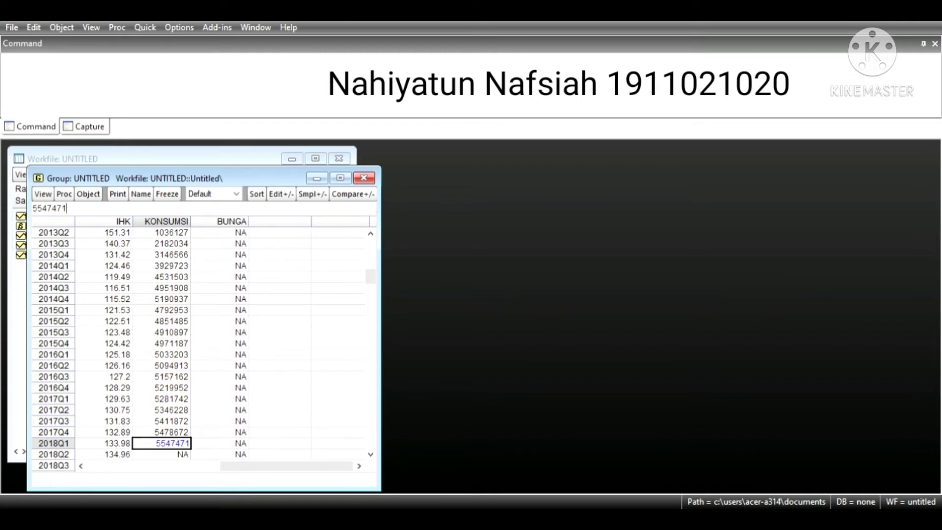
{"action": "key", "text": "Return"}
{"action": "type", "text": "56"}
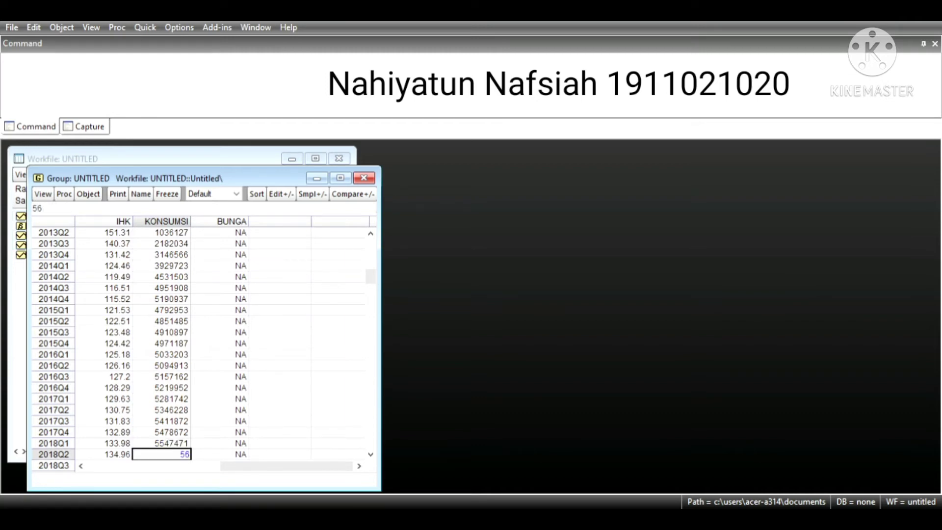
{"action": "type", "text": "16248"}
{"action": "key", "text": "Return"}
{"action": "type", "text": "5685"}
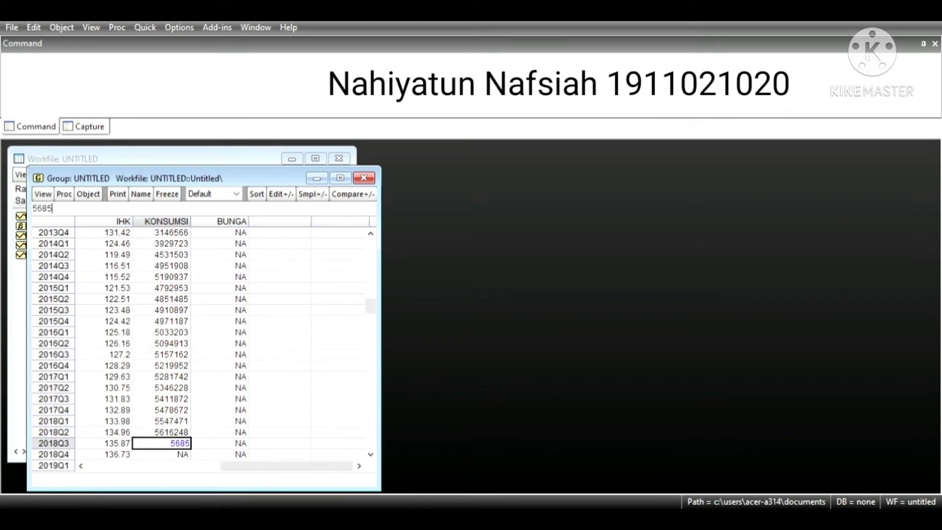
{"action": "type", "text": "844"}
{"action": "key", "text": "Return"}
{"action": "type", "text": "575"}
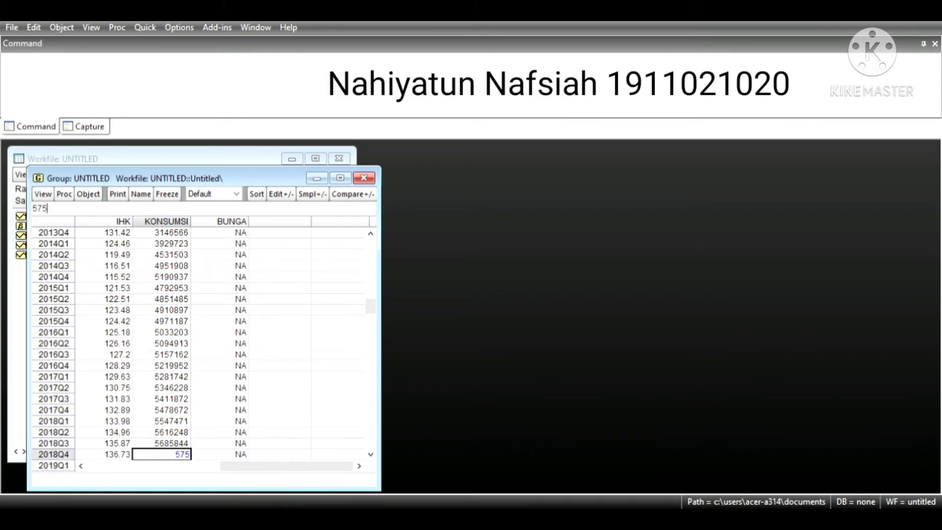
{"action": "type", "text": "6"}
{"action": "type", "text": "26"}
{"action": "key", "text": "BackSpace"}
{"action": "type", "text": "60"}
{"action": "key", "text": "Return"}
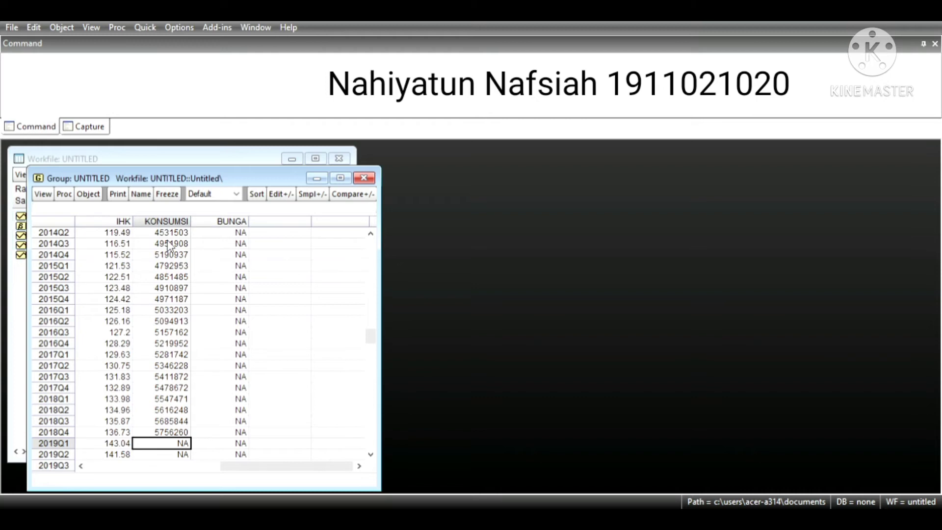
- Enter the 2019 quarterly KONSUMSI values 5898471, 5942136, 5958231 and 5946756 for Q1 through Q4
{"action": "type", "text": "5898471"}
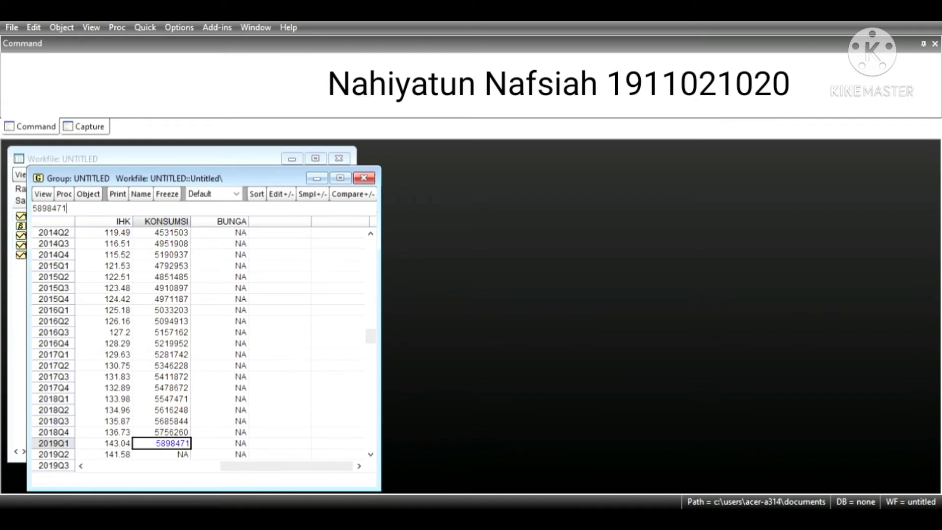
{"action": "type", "text": "59"}
{"action": "key", "text": "BackSpace"}
{"action": "key", "text": "BackSpace"}
{"action": "key", "text": "Return"}
{"action": "type", "text": "59"}
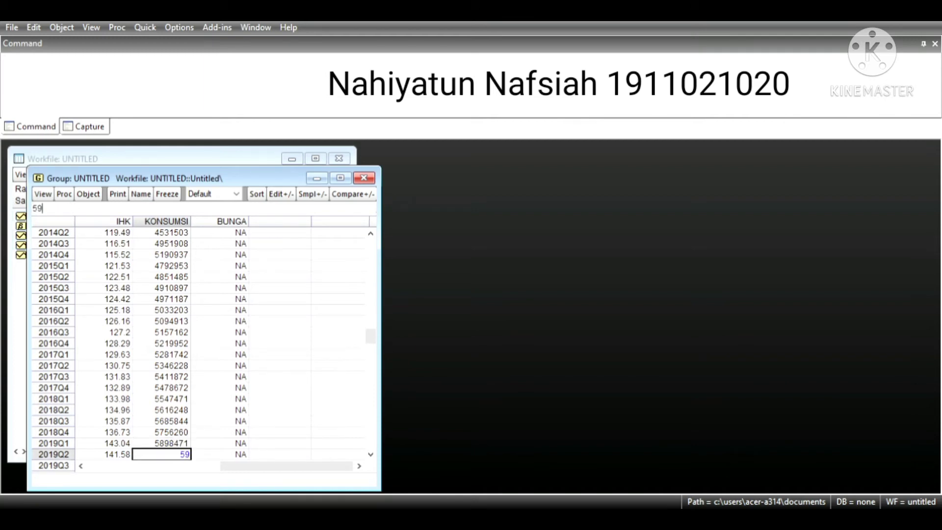
{"action": "type", "text": "42136"}
{"action": "key", "text": "Return"}
{"action": "type", "text": "5"}
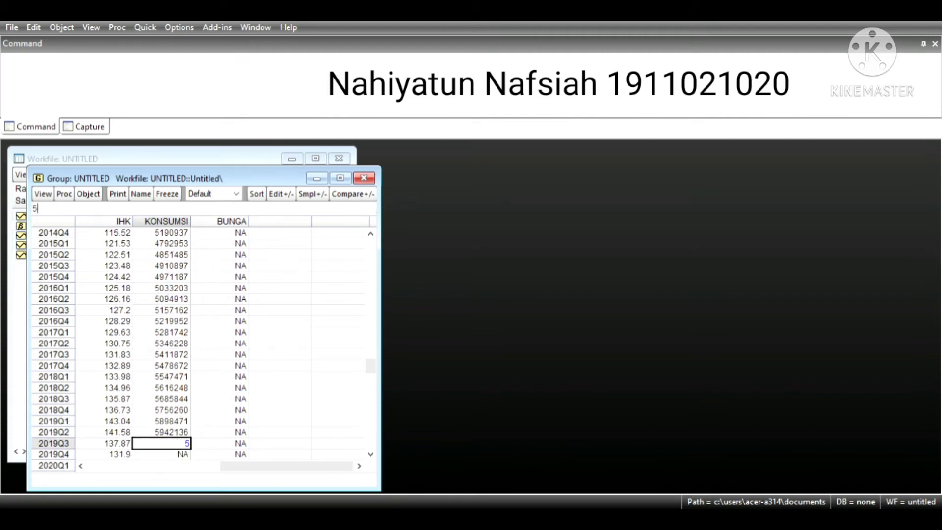
{"action": "type", "text": "94"}
{"action": "key", "text": "BackSpace"}
{"action": "type", "text": "59"}
{"action": "key", "text": "BackSpace"}
{"action": "type", "text": "8231"}
{"action": "key", "text": "Return"}
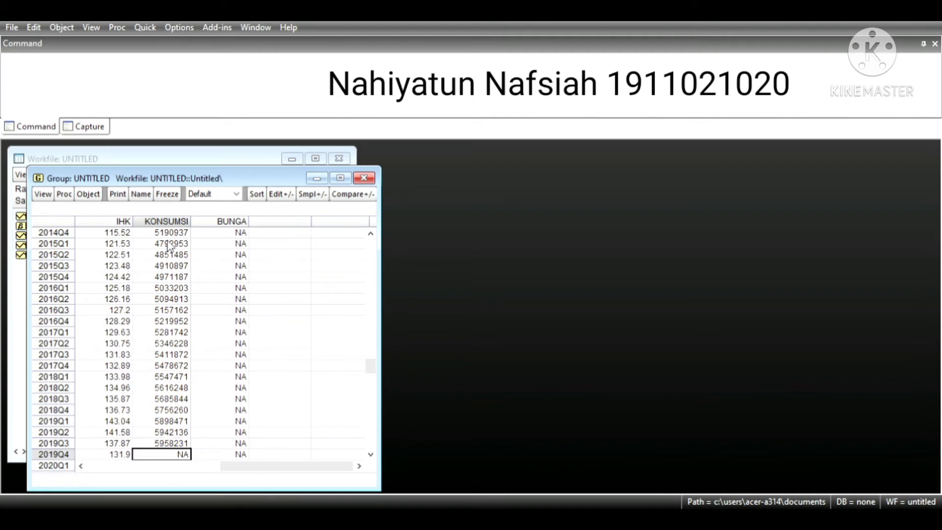
{"action": "type", "text": "5946756"}
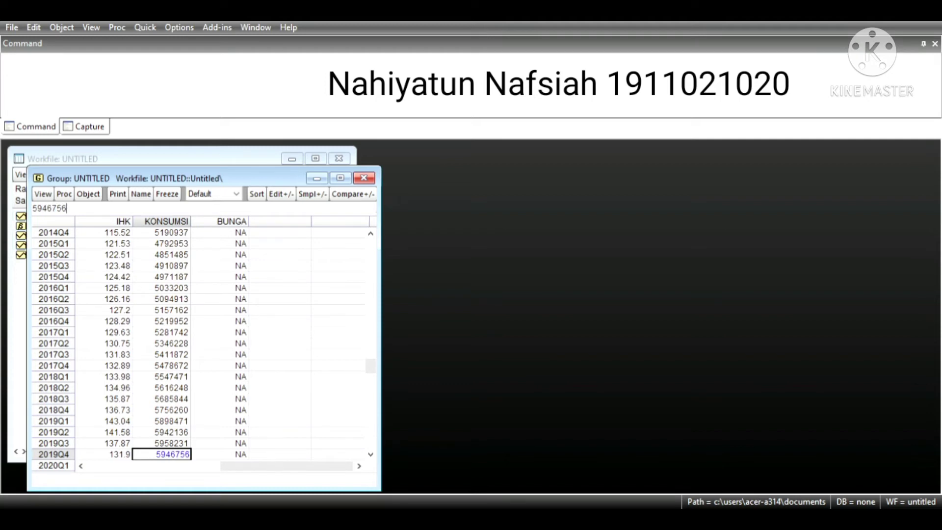
{"action": "key", "text": "Return"}
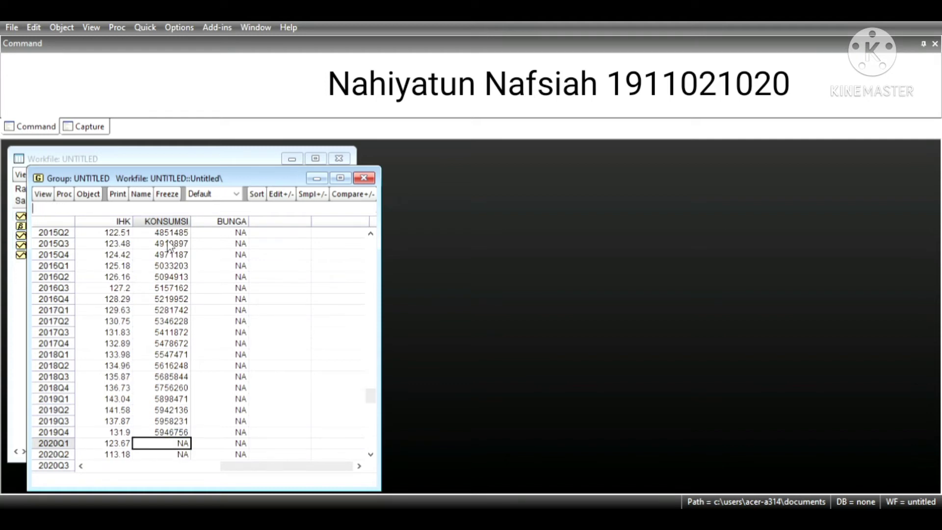
- Enter the 2020 quarterly KONSUMSI values 5907711, 5841096, 5746910 and 5625154 for Q1 through Q4
{"action": "type", "text": "5907711"}
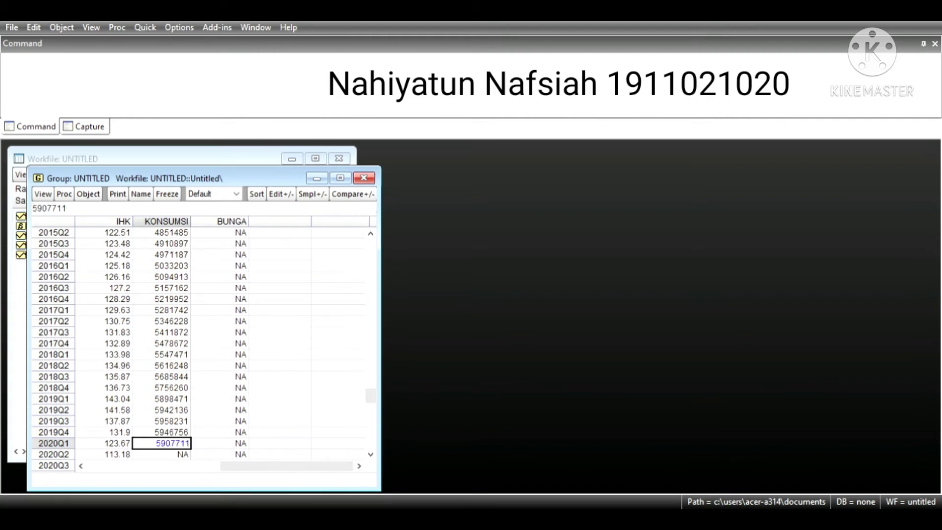
{"action": "key", "text": "Return"}
{"action": "type", "text": "5"}
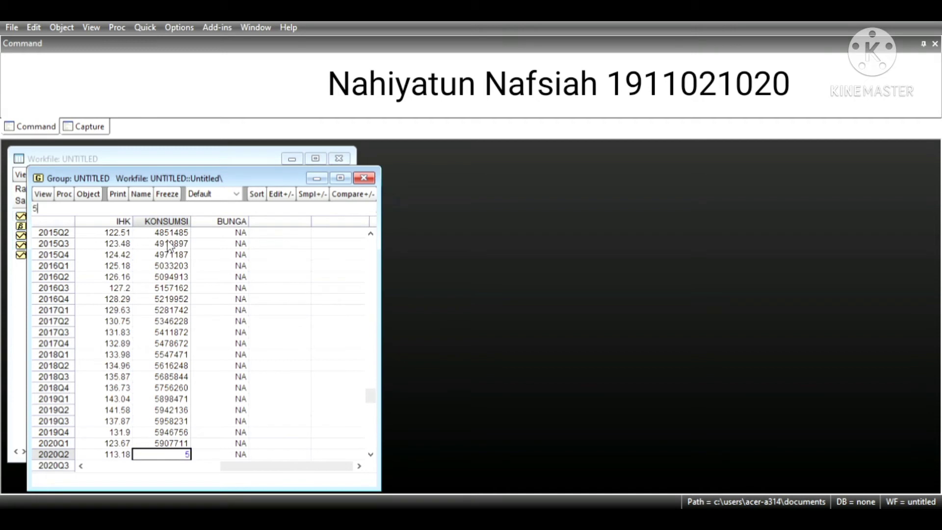
{"action": "type", "text": "841096"}
{"action": "key", "text": "Return"}
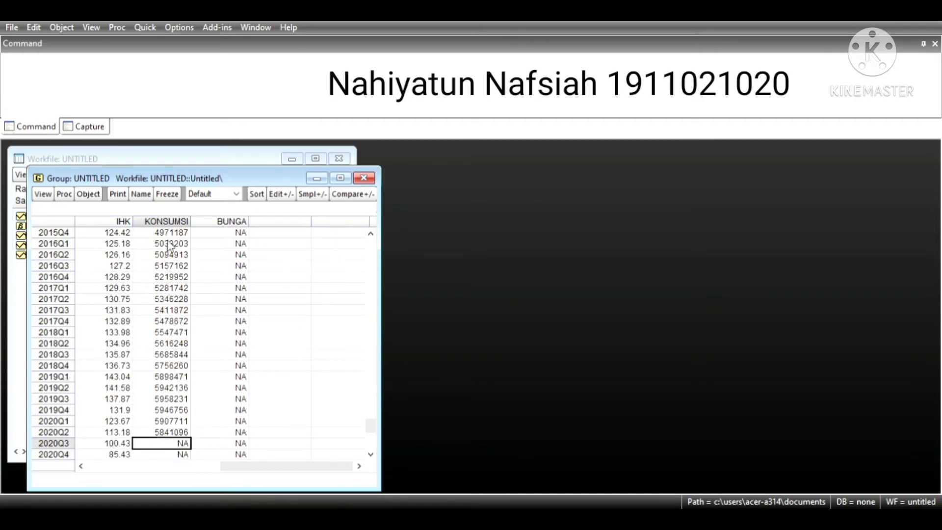
{"action": "type", "text": "5746910"}
{"action": "key", "text": "Return"}
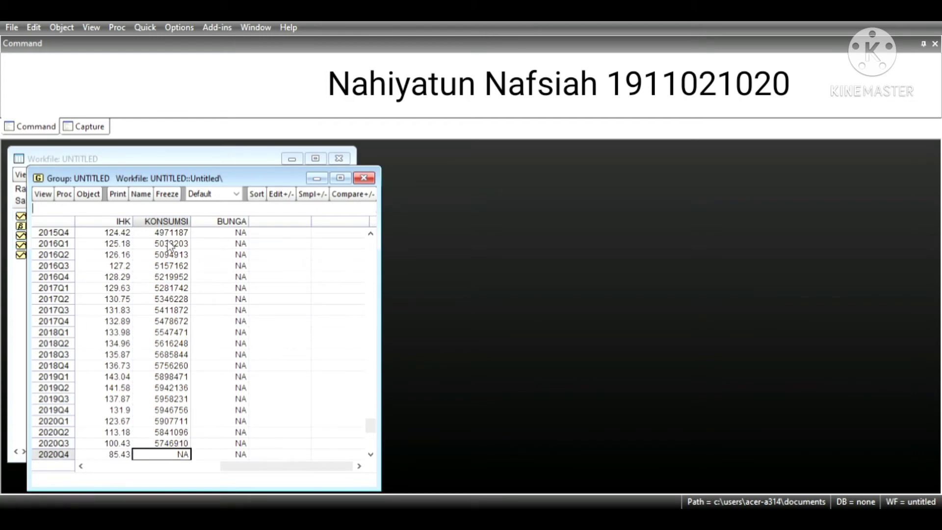
{"action": "type", "text": "5625154"}
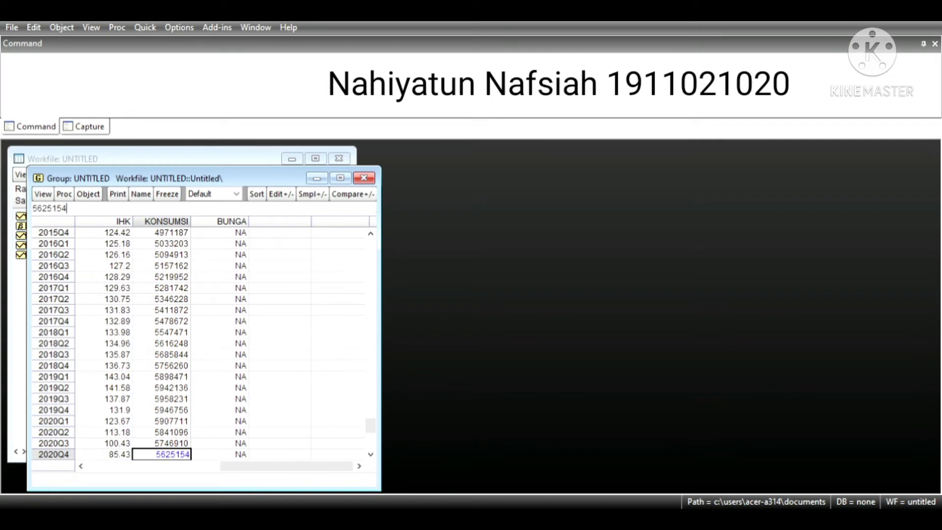
{"action": "key", "text": "Return"}
- Enter the 2013 quarterly BUNGA values 7.29, 7.45, 7.57 and 7.67 for Q1 through Q4
{"action": "key", "text": "Up"}
{"action": "key", "text": "Up"}
{"action": "key", "text": "Up"}
{"action": "key", "text": "Up"}
{"action": "key", "text": "Up"}
{"action": "key", "text": "Up"}
{"action": "key", "text": "Up"}
{"action": "key", "text": "Up"}
{"action": "key", "text": "Up"}
{"action": "key", "text": "Up"}
{"action": "key", "text": "Up"}
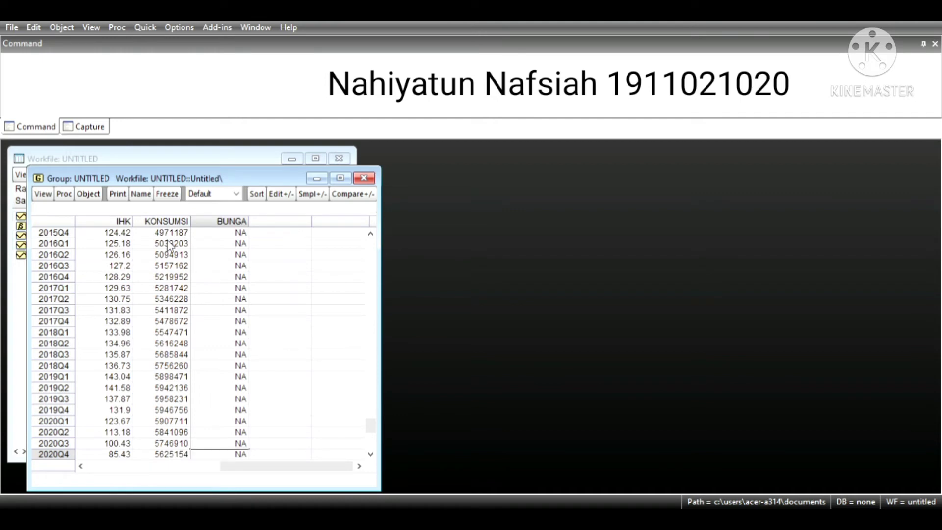
{"action": "key", "text": "Up"}
{"action": "key", "text": "Up"}
{"action": "key", "text": "Up"}
{"action": "key", "text": "Up"}
{"action": "key", "text": "Up"}
{"action": "key", "text": "Up"}
{"action": "key", "text": "Up"}
{"action": "key", "text": "Up"}
{"action": "key", "text": "Up"}
{"action": "key", "text": "Up"}
{"action": "key", "text": "Up"}
{"action": "key", "text": "Up"}
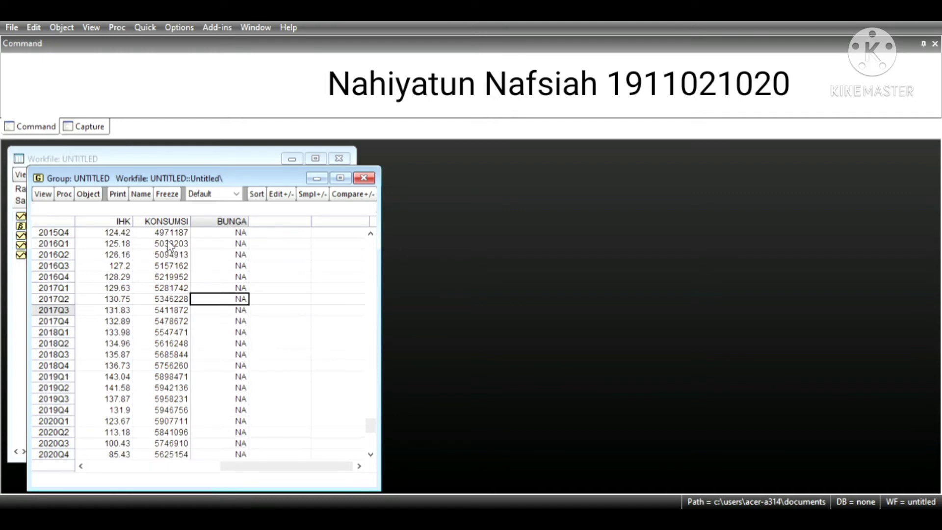
{"action": "key", "text": "Up"}
{"action": "key", "text": "Up"}
{"action": "key", "text": "Up"}
{"action": "key", "text": "Up"}
{"action": "key", "text": "Up"}
{"action": "key", "text": "Up"}
{"action": "key", "text": "Up"}
{"action": "key", "text": "Up"}
{"action": "key", "text": "Up"}
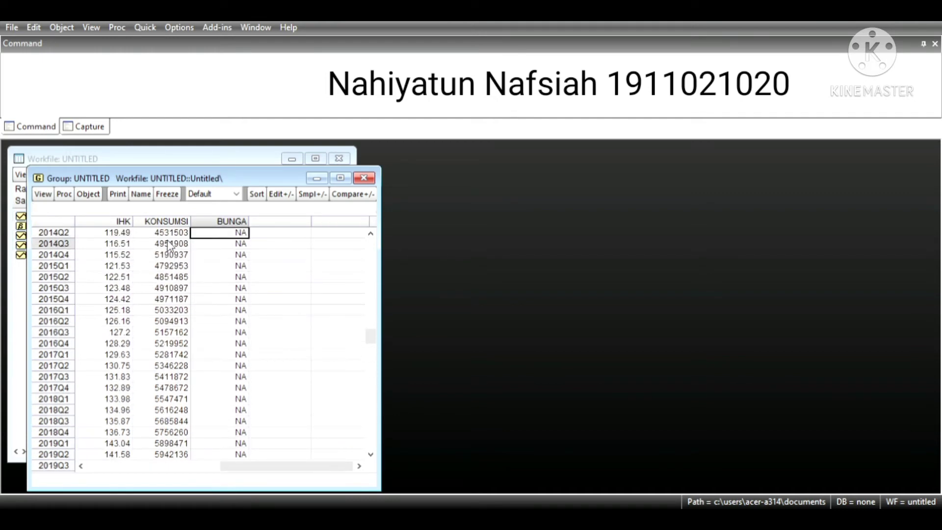
{"action": "key", "text": "Down"}
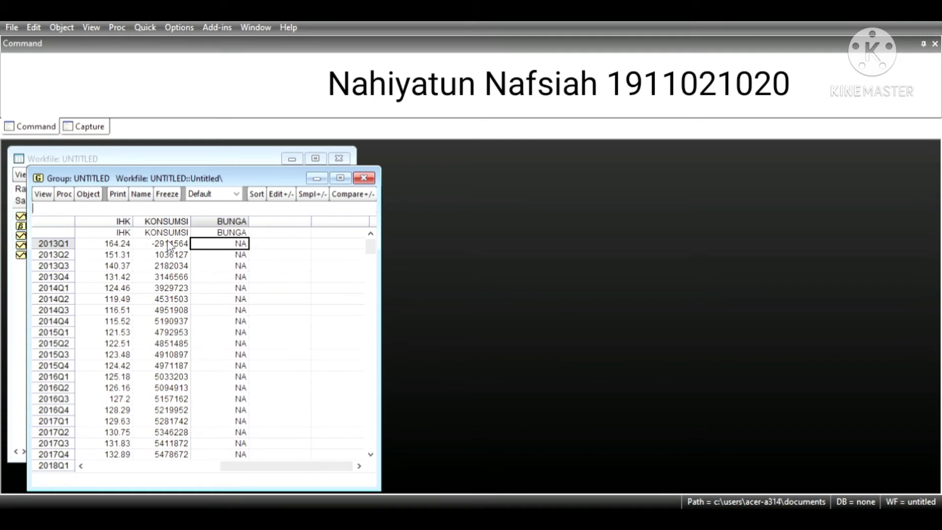
{"action": "type", "text": "7.29"}
{"action": "key", "text": "Return"}
{"action": "type", "text": "7"}
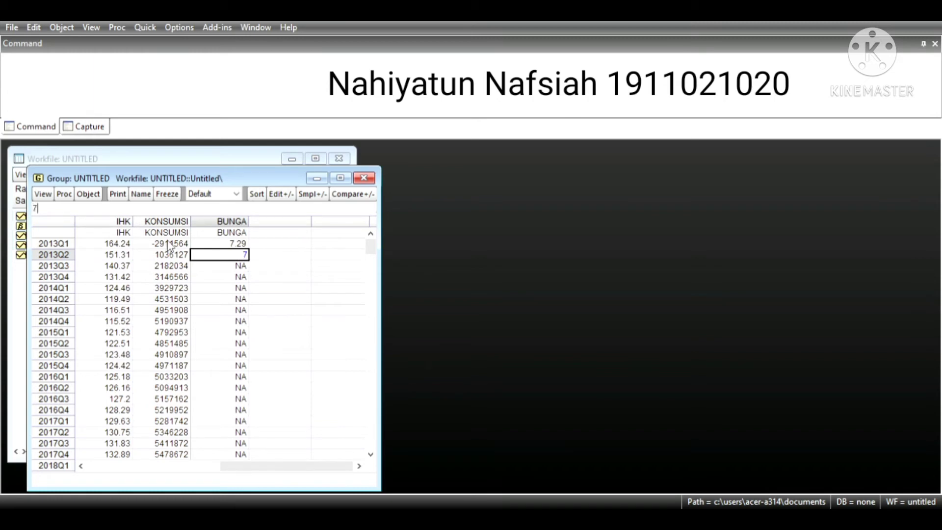
{"action": "type", "text": ".45"}
{"action": "key", "text": "Return"}
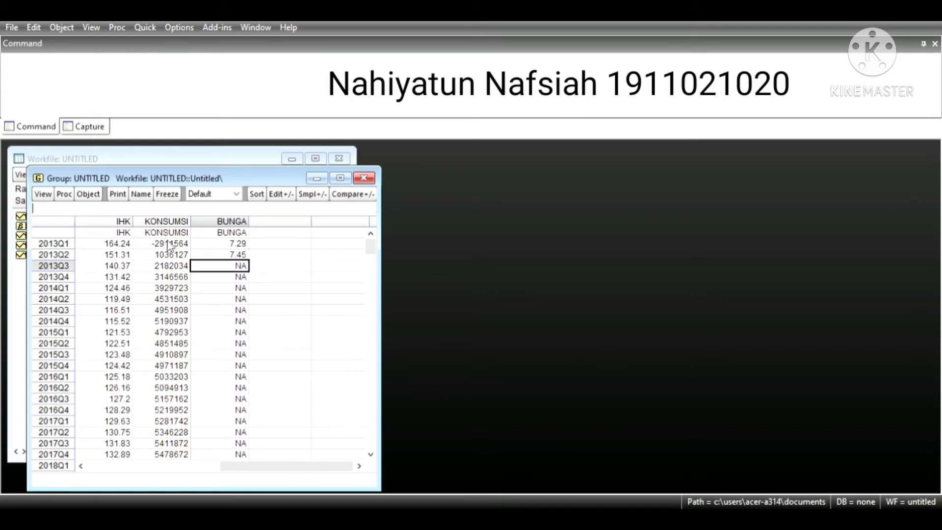
{"action": "type", "text": "7.57"}
{"action": "key", "text": "Return"}
{"action": "type", "text": "7.67"}
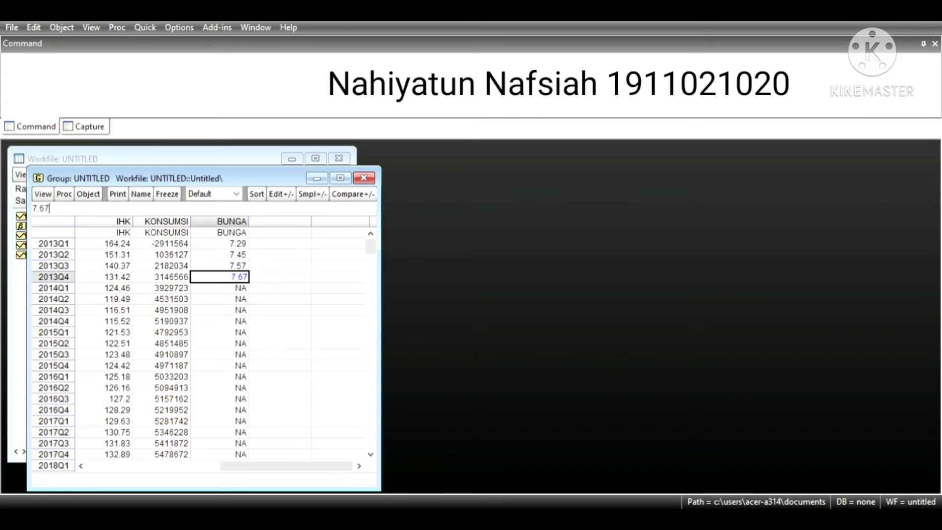
{"action": "key", "text": "Return"}
- Enter the 2014 quarterly BUNGA values 7.73, 7.76, 7.77 and 7.73 for Q1 through Q4
{"action": "type", "text": "7.73"}
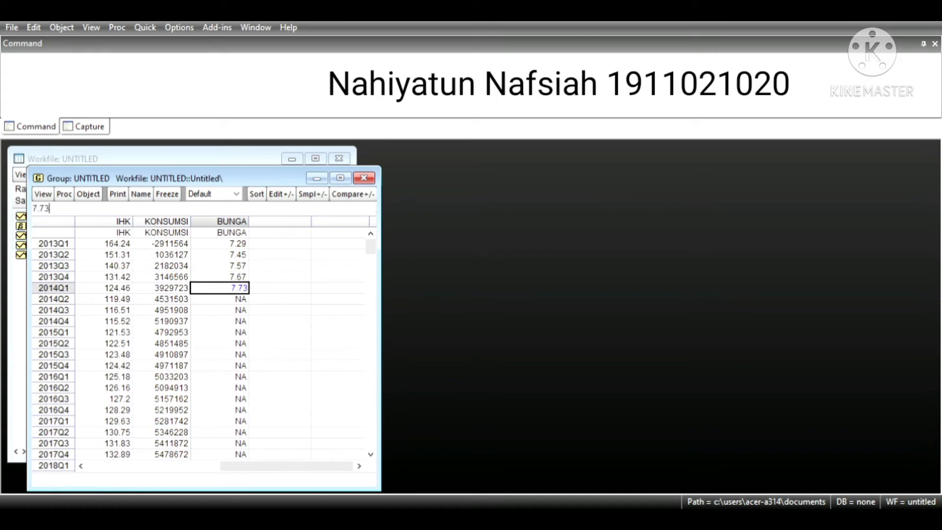
{"action": "key", "text": "Return"}
{"action": "type", "text": "7.76"}
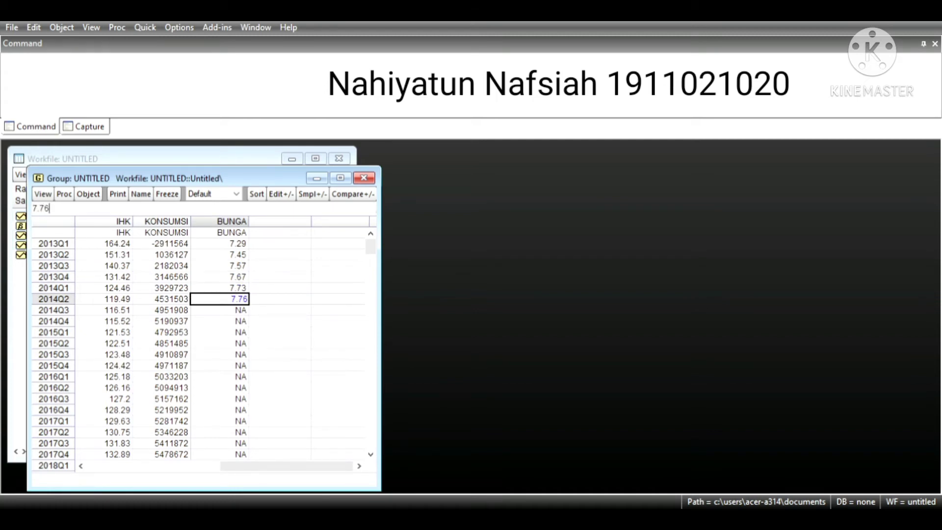
{"action": "key", "text": "Return"}
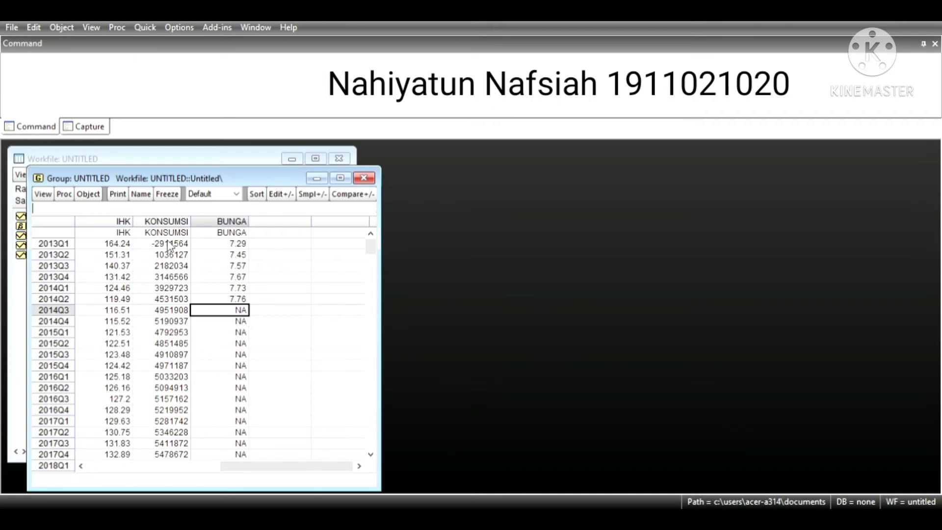
{"action": "type", "text": "7.77"}
{"action": "key", "text": "Return"}
{"action": "type", "text": "7"}
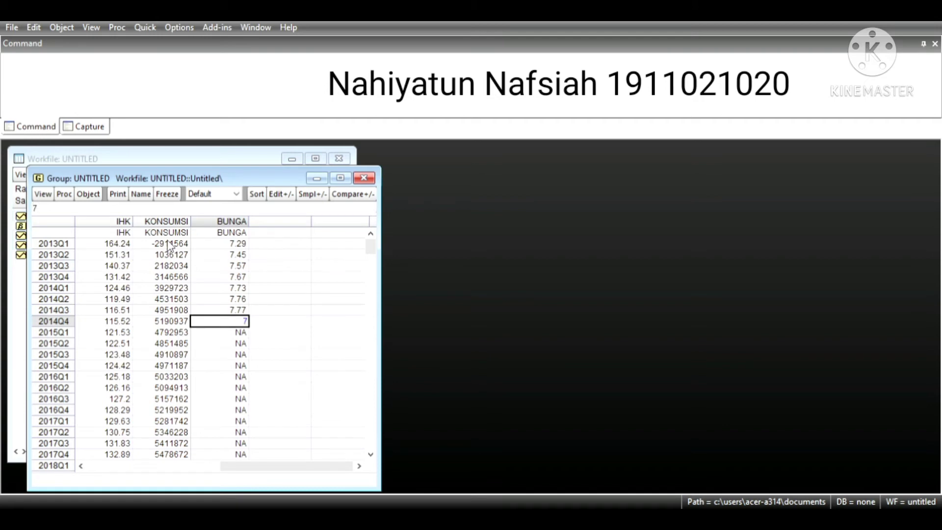
{"action": "type", "text": ".73"}
{"action": "key", "text": "Return"}
- Enter the 2015 quarterly BUNGA values 7.98, 7.76, 7.39 and 6.85 for Q1 through Q4
{"action": "type", "text": "7.98"}
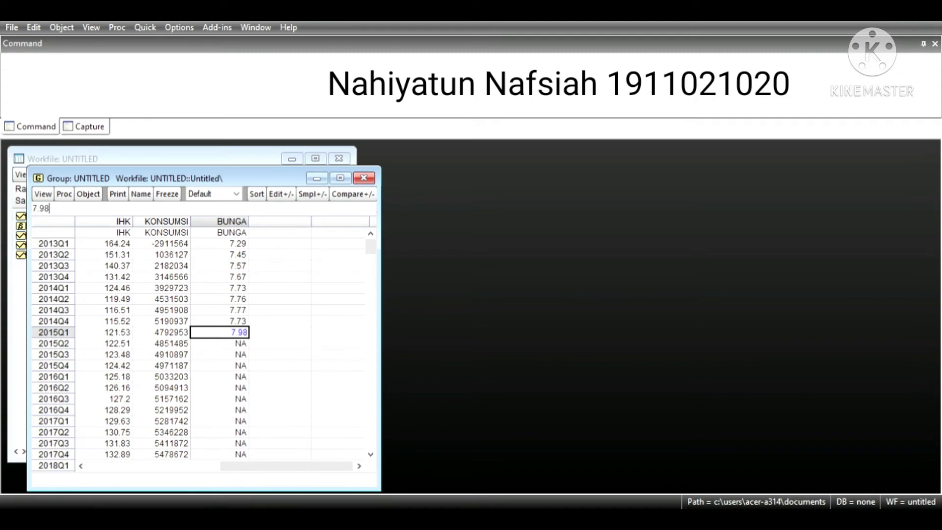
{"action": "key", "text": "Return"}
{"action": "type", "text": "7.76"}
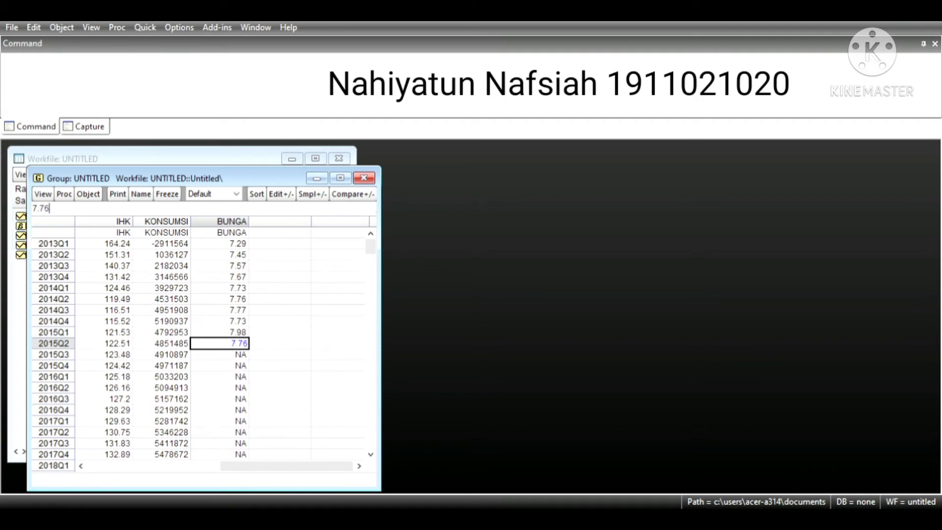
{"action": "key", "text": "Return"}
{"action": "type", "text": "7."}
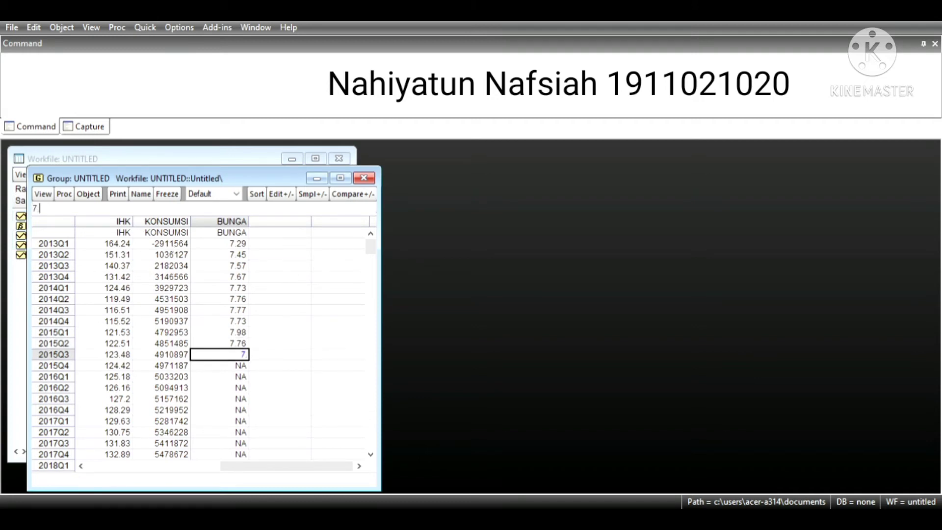
{"action": "type", "text": "39"}
{"action": "key", "text": "Return"}
{"action": "type", "text": "6.8"}
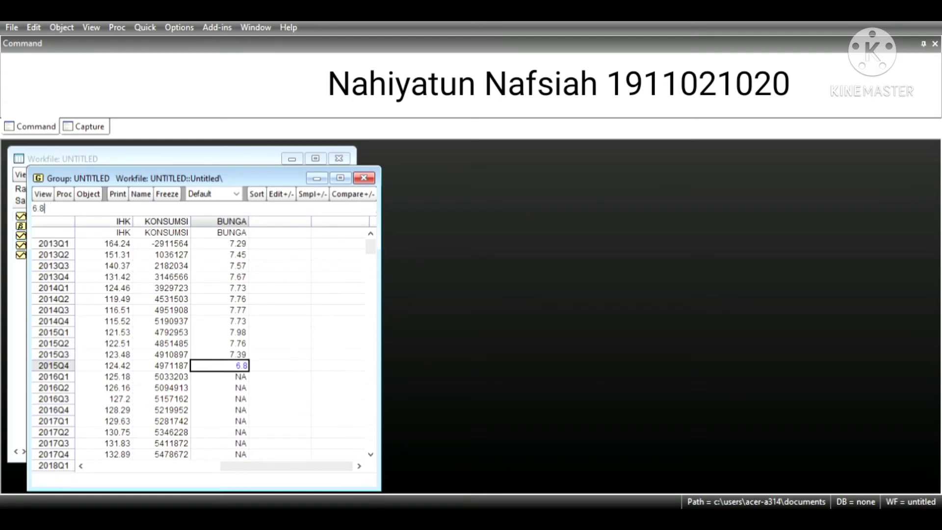
{"action": "type", "text": "5"}
{"action": "key", "text": "Return"}
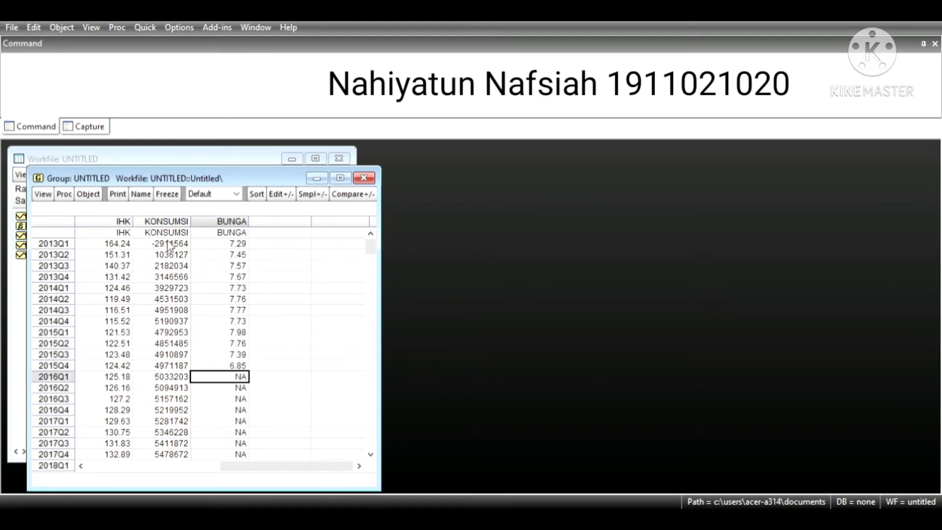
- Enter the 2016 quarterly BUNGA values 5.42, 4.88, 4.47 and 4.21 for Q1 through Q4
{"action": "type", "text": "5.42"}
{"action": "key", "text": "Return"}
{"action": "type", "text": "4."}
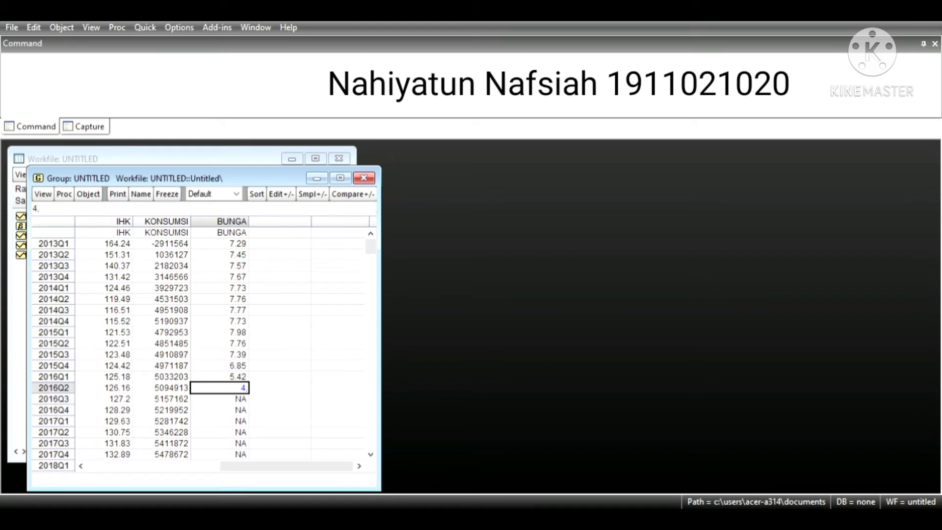
{"action": "type", "text": "88"}
{"action": "key", "text": "Return"}
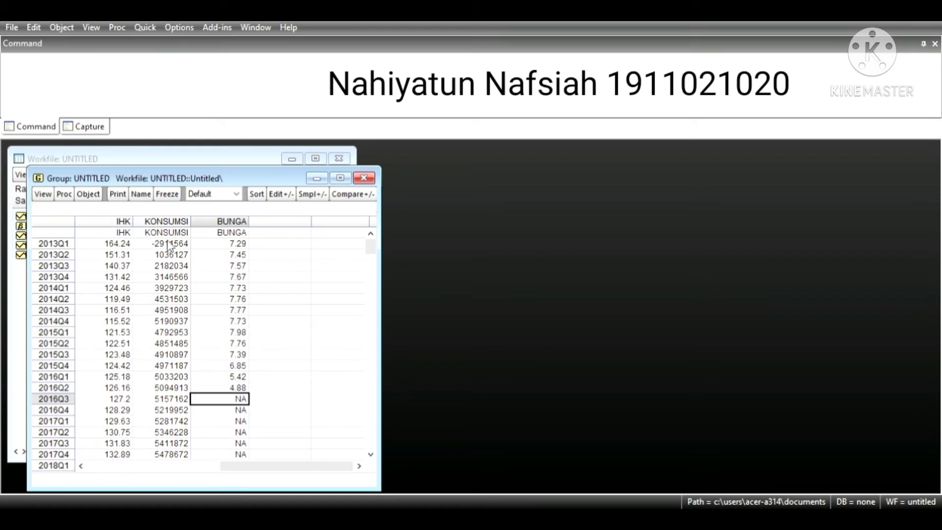
{"action": "type", "text": "4.47"}
{"action": "key", "text": "Return"}
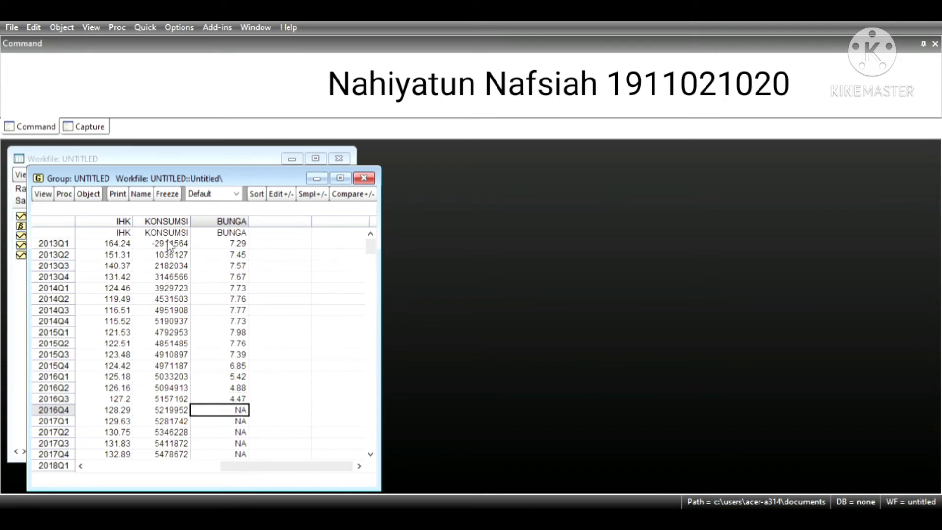
{"action": "type", "text": "4.21"}
{"action": "key", "text": "Return"}
- Enter the 2017 quarterly BUNGA values 4.08, 4.10, 4.25 and 4.55 for Q1 through Q4
{"action": "type", "text": "4"}
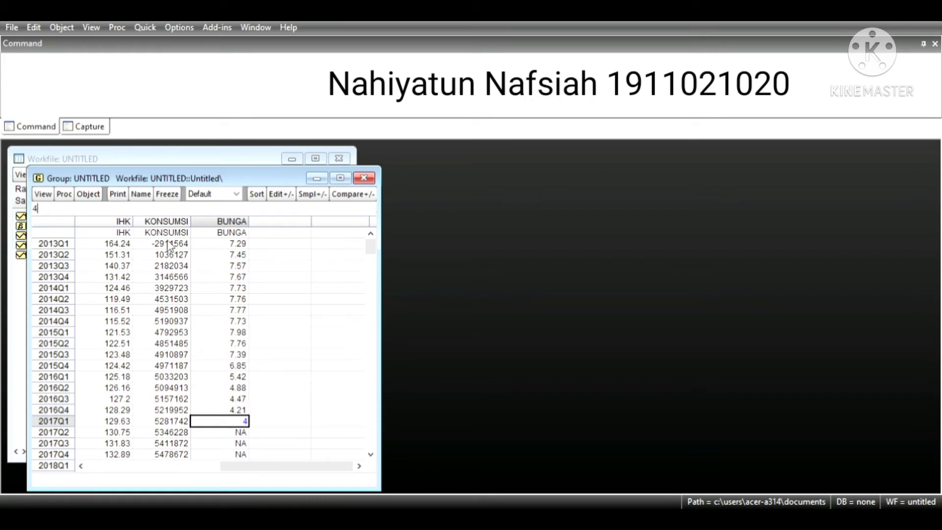
{"action": "type", "text": ".08"}
{"action": "key", "text": "Return"}
{"action": "type", "text": "4.10"}
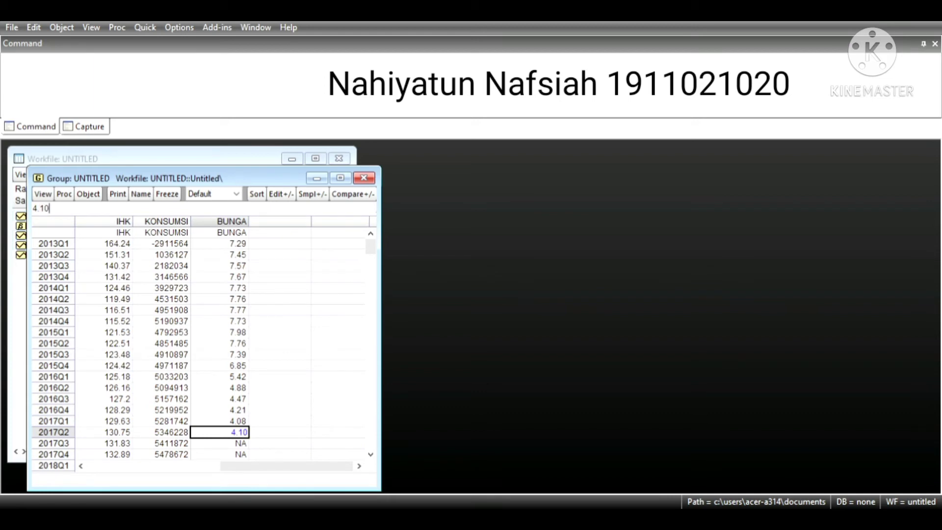
{"action": "key", "text": "Return"}
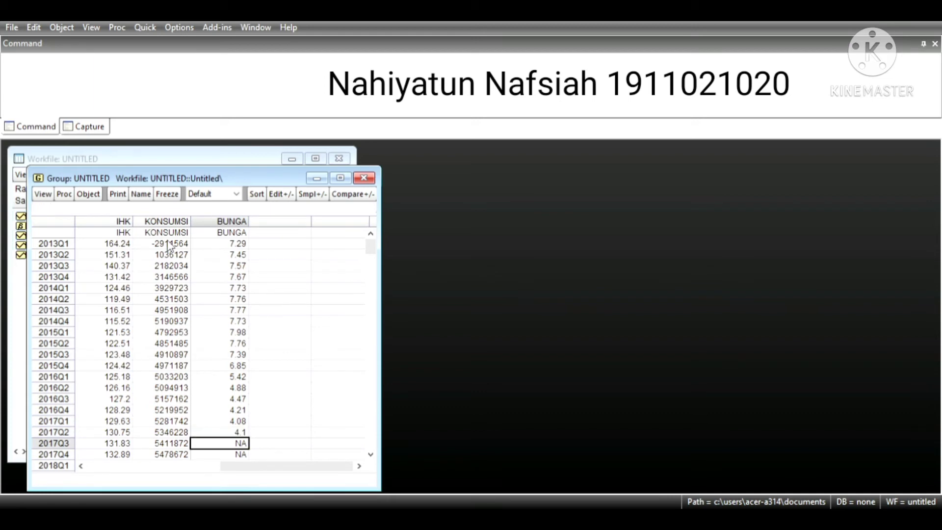
{"action": "key", "text": "BackSpace"}
{"action": "key", "text": "BackSpace"}
{"action": "type", "text": "4.25"}
{"action": "key", "text": "Return"}
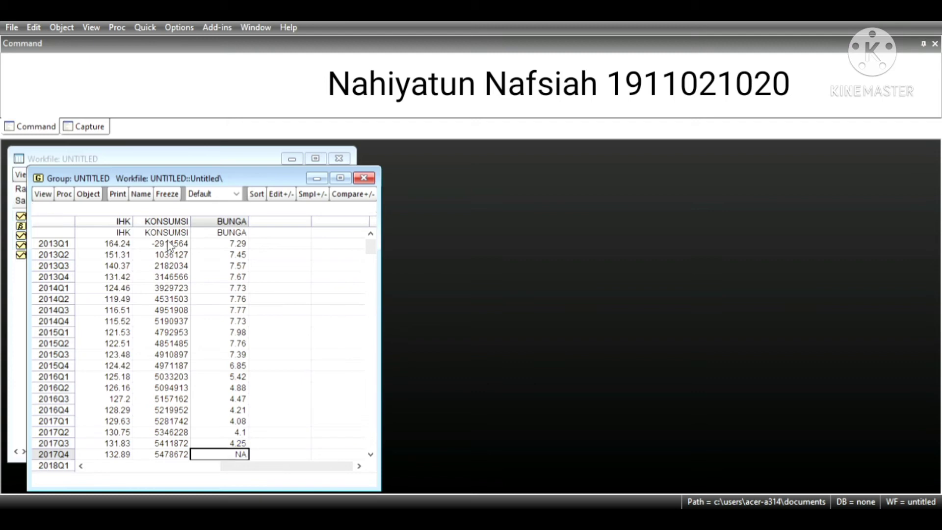
{"action": "type", "text": "4.55"}
{"action": "key", "text": "Return"}
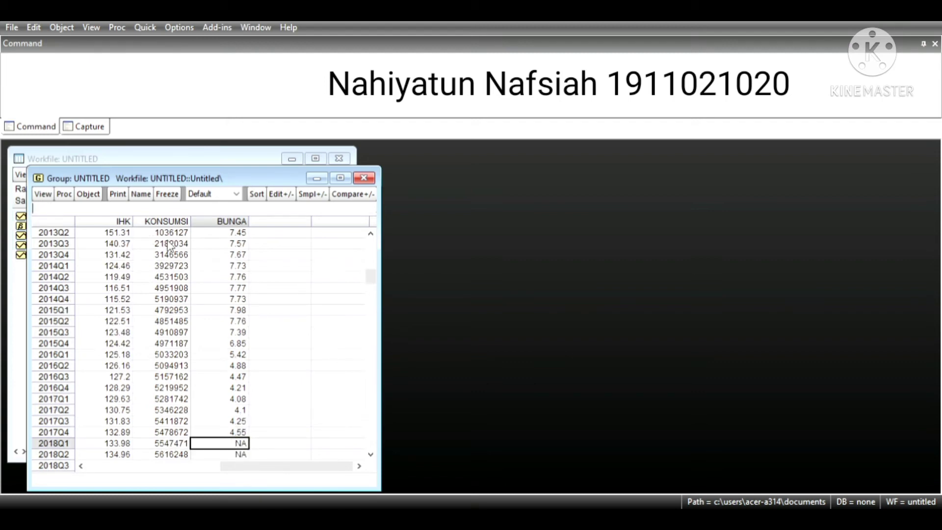
- Enter the 2018 quarterly BUNGA values 5.77, 6.03, 6.13 and 6.05 for Q1 through Q4
{"action": "type", "text": "5.77"}
{"action": "key", "text": "Return"}
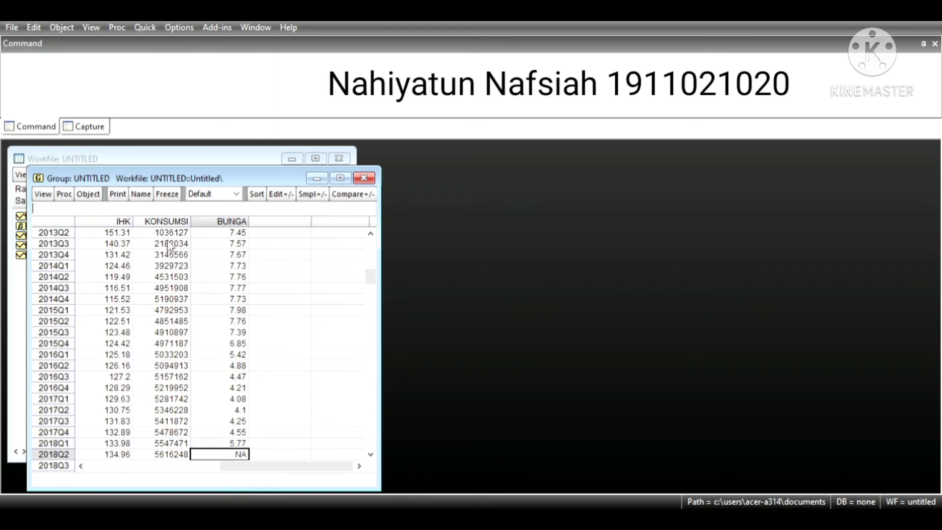
{"action": "type", "text": "6.03"}
{"action": "key", "text": "Return"}
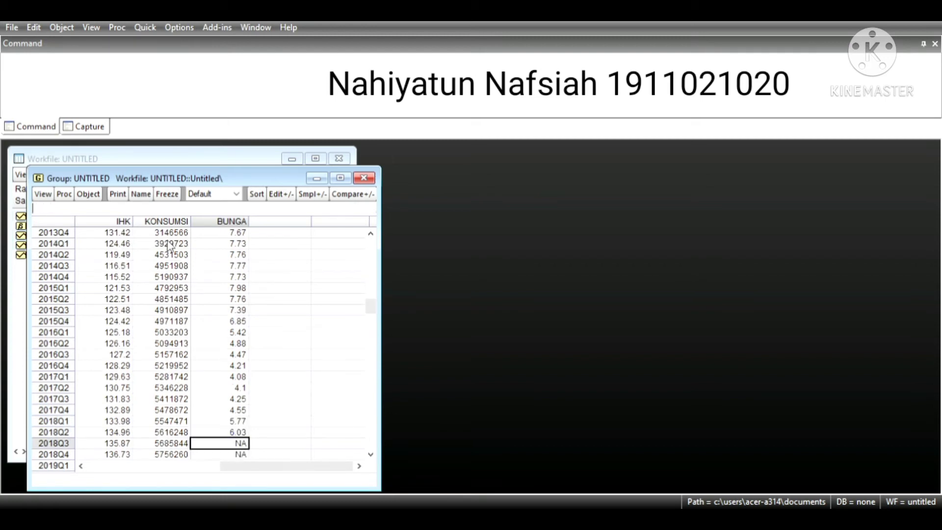
{"action": "type", "text": "6.13"}
{"action": "key", "text": "Return"}
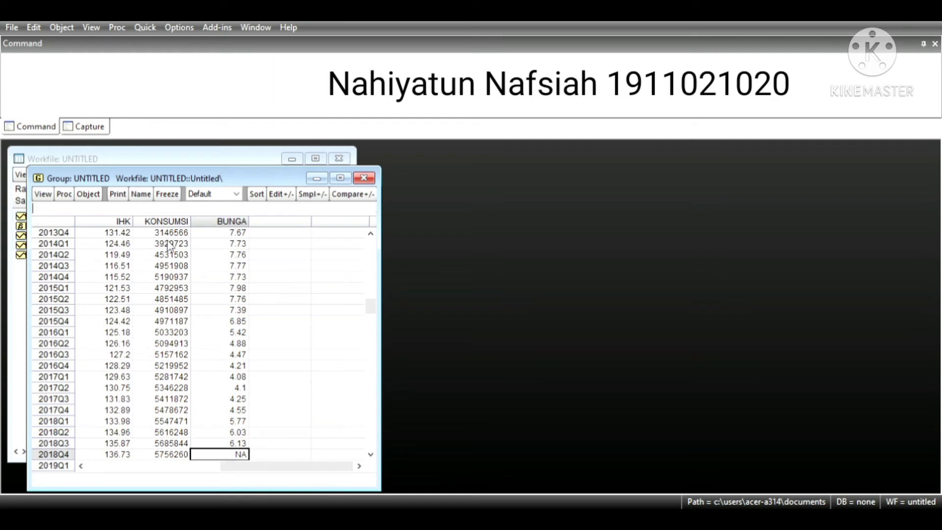
{"action": "type", "text": "6.05"}
{"action": "key", "text": "Return"}
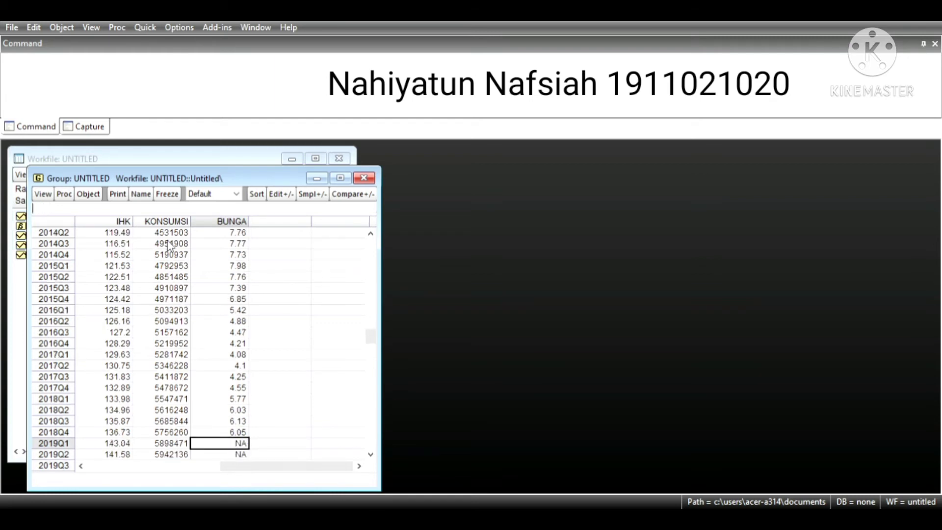
- Enter the 2019 quarterly BUNGA values 5.41, 5.14, 4.86 and 4.57 for Q1 through Q4
{"action": "type", "text": "54"}
{"action": "key", "text": "BackSpace"}
{"action": "key", "text": "BackSpace"}
{"action": "type", "text": "5.41"}
{"action": "key", "text": "Return"}
{"action": "type", "text": "5.14"}
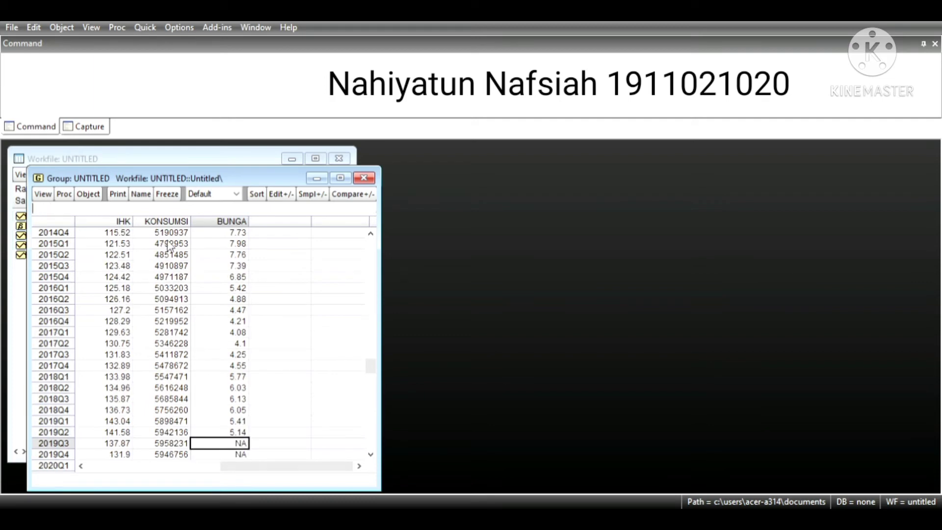
{"action": "key", "text": "Return"}
{"action": "type", "text": "4.86"}
{"action": "key", "text": "Return"}
{"action": "type", "text": "4.57"}
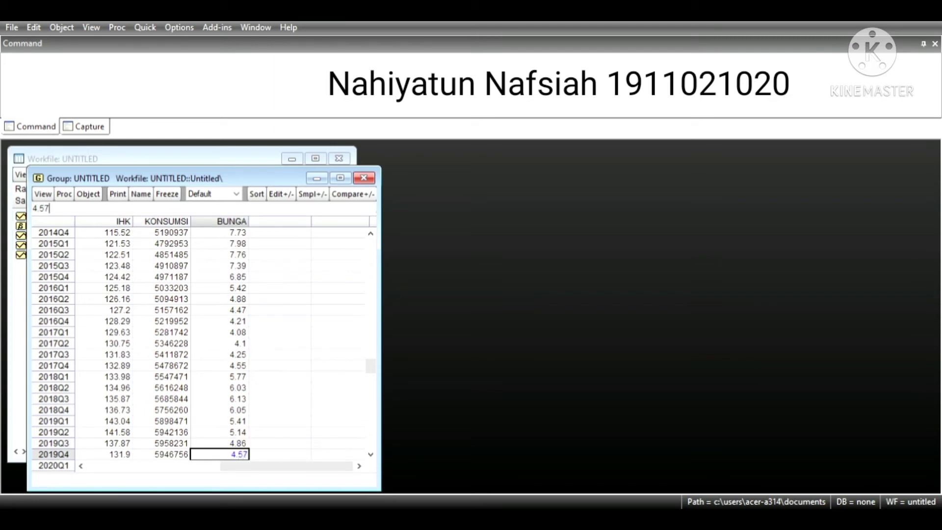
{"action": "key", "text": "Return"}
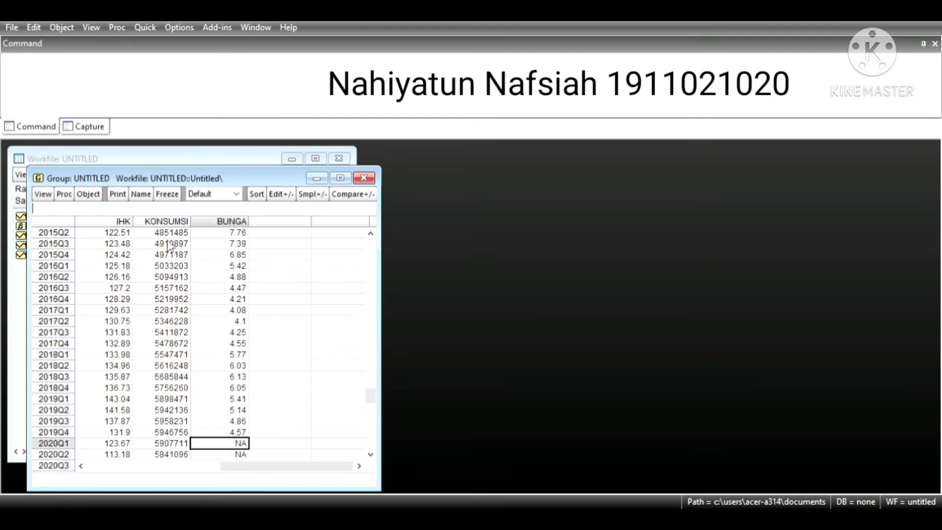
- Enter the 2020 quarterly BUNGA values 4.25, 3.92, 3.58 and 3.22 for Q1 through Q4
{"action": "type", "text": "4.25"}
{"action": "key", "text": "Return"}
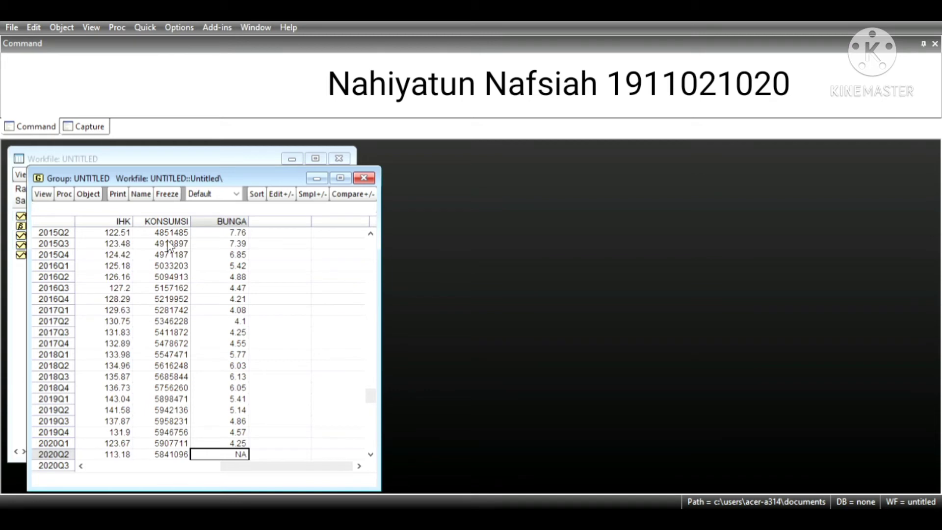
{"action": "type", "text": "3.92"}
{"action": "key", "text": "Return"}
{"action": "type", "text": "3.5"}
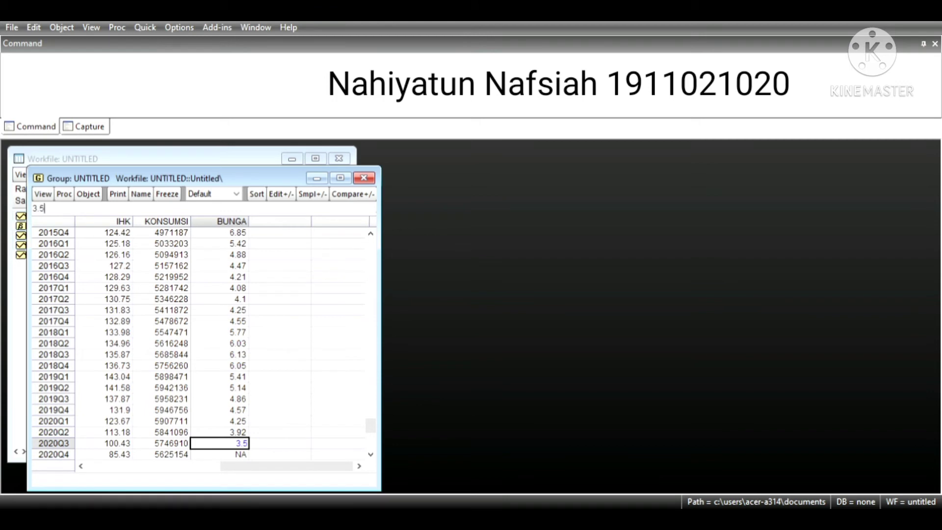
{"action": "type", "text": "8"}
{"action": "key", "text": "Return"}
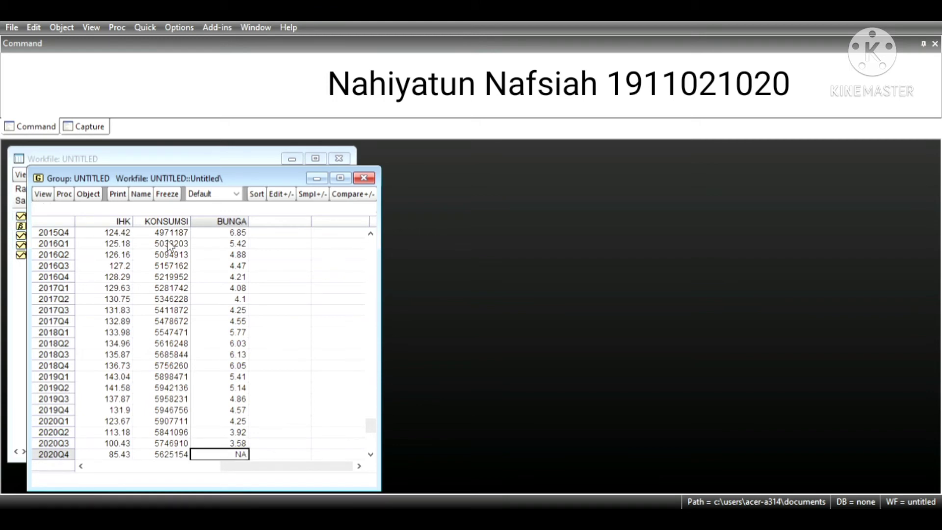
{"action": "type", "text": "3.22"}
{"action": "left_click", "coordinate": [307, 334]}
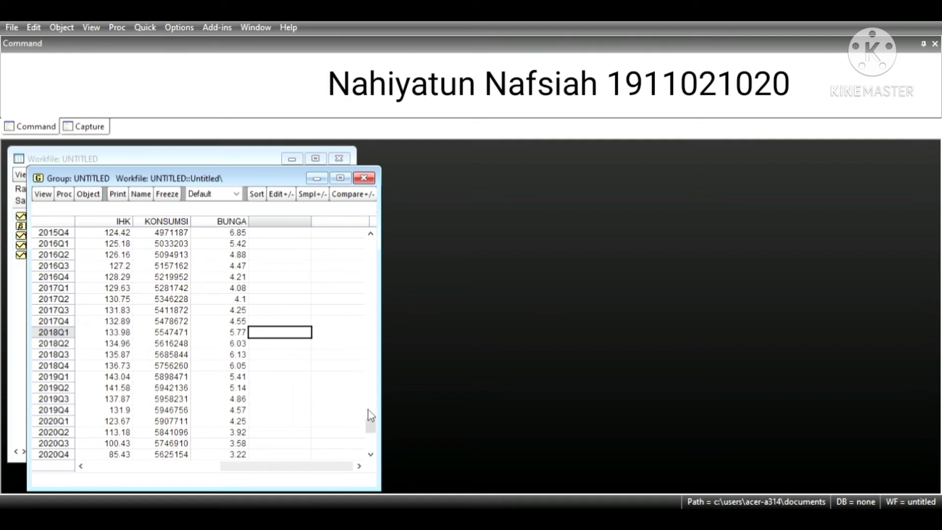
- Turn off editing in the IHK, KONSUMSI and BUNGA group spreadsheet and close the untitled group without saving it
{"action": "left_click_drag", "start_coordinate": [372, 425], "coordinate": [358, 244]}
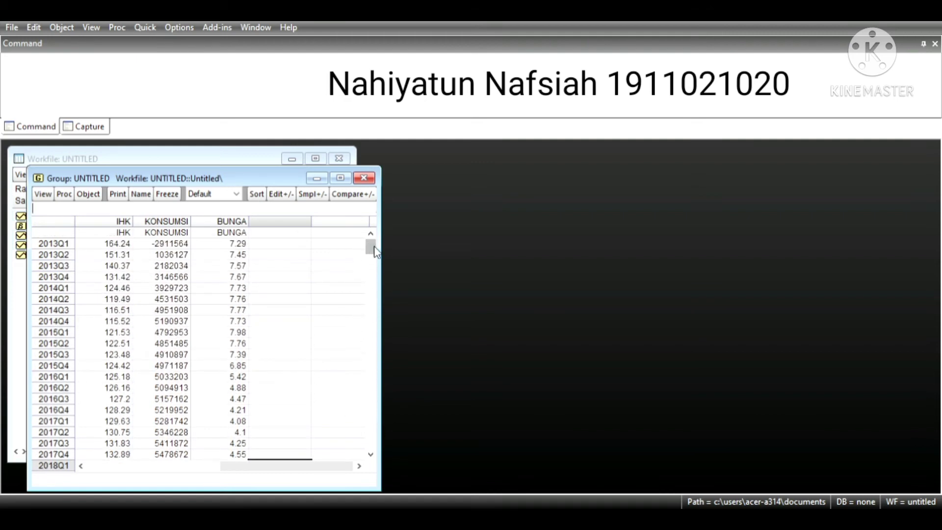
{"action": "left_click", "coordinate": [282, 194]}
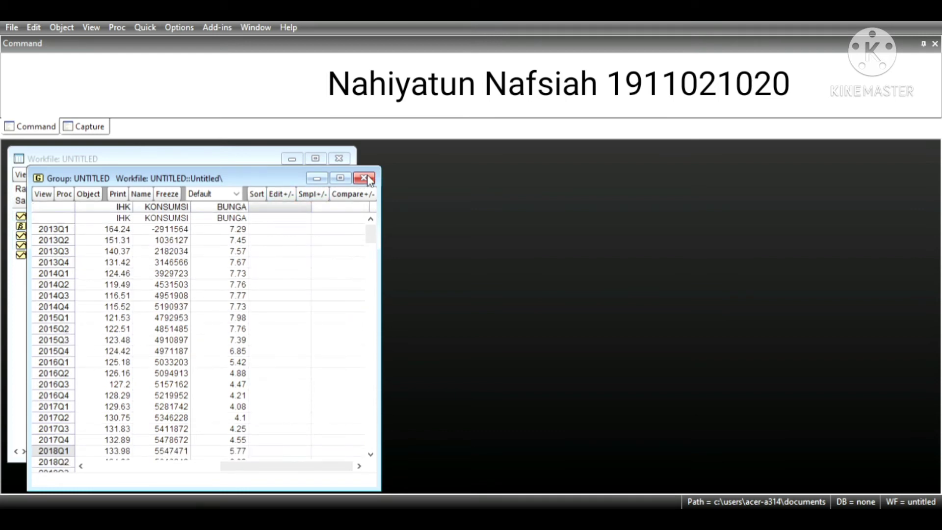
{"action": "left_click", "coordinate": [406, 239]}
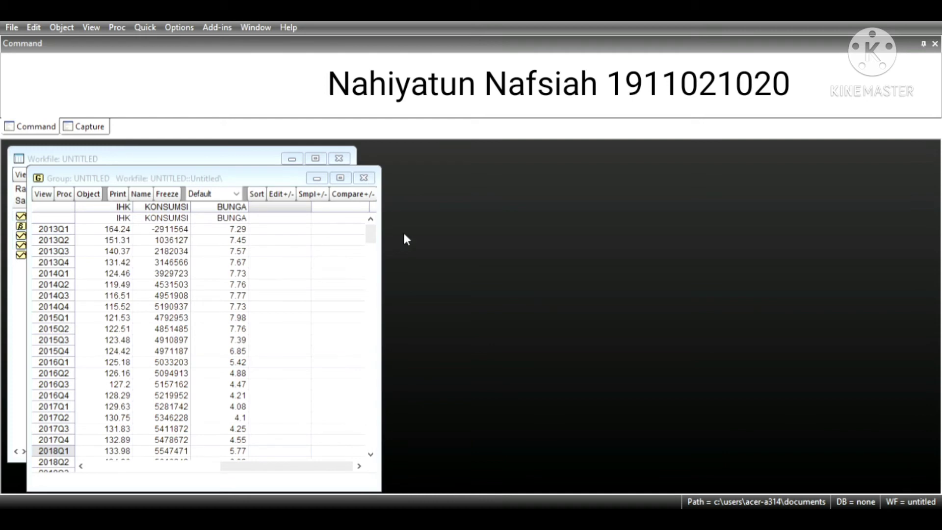
{"action": "left_click", "coordinate": [436, 292]}
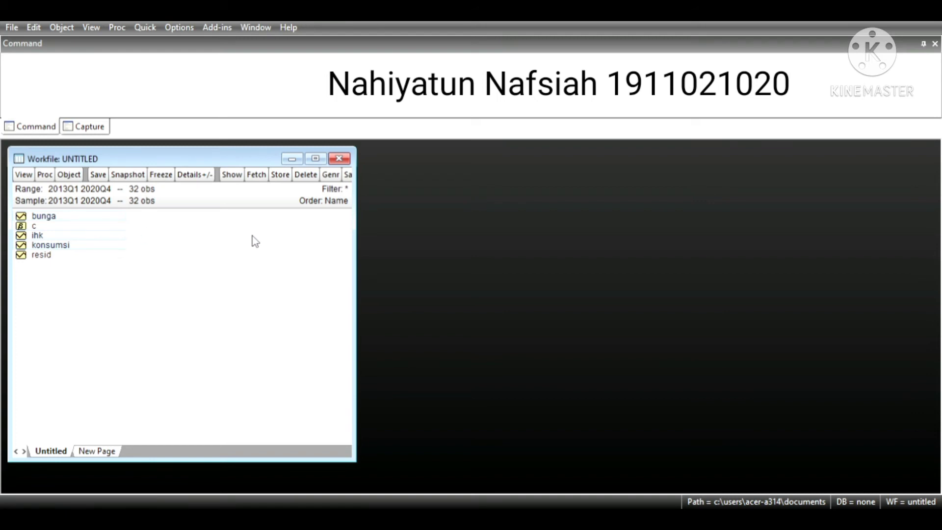
- Estimate a least squares equation for IHK on KONSUMSI, BUNGA and C over 2013Q1–2020Q4, and place its window beside the workfile
{"action": "key", "text": "ctrl+s"}
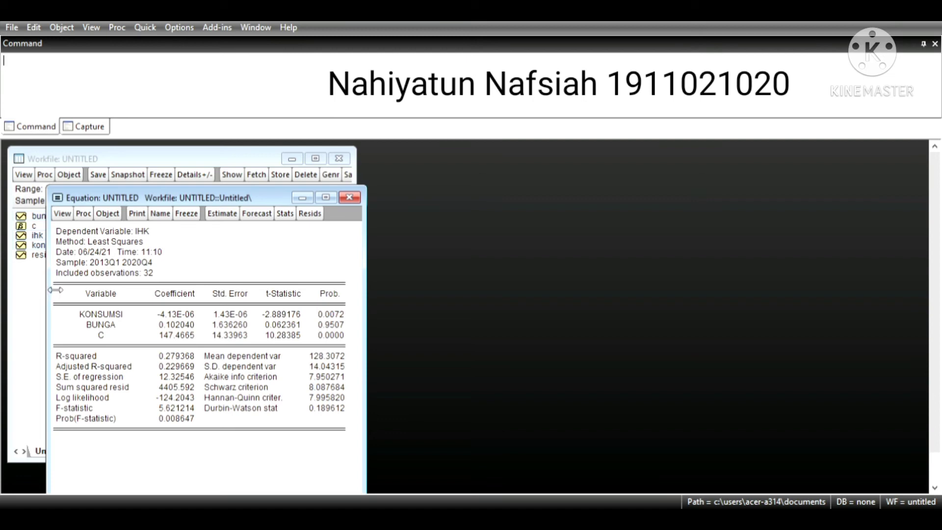
{"action": "left_click_drag", "start_coordinate": [55, 293], "coordinate": [121, 294]}
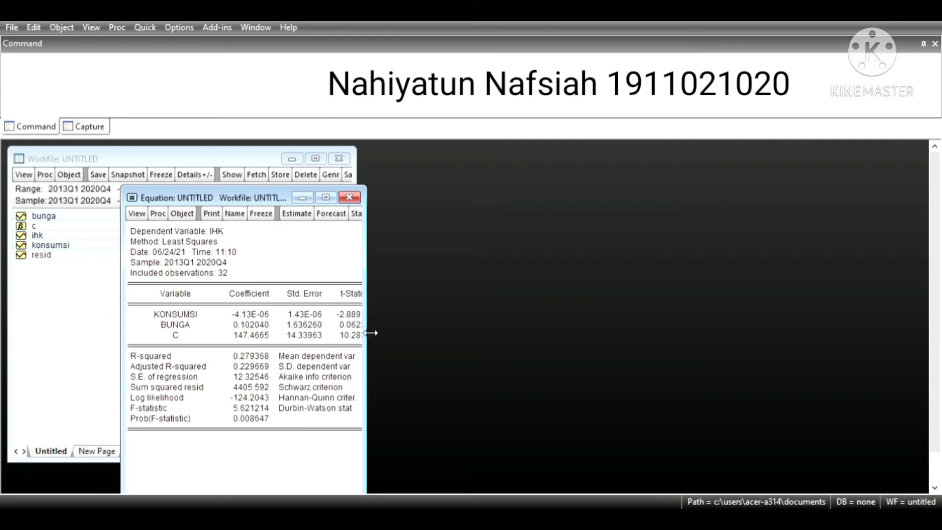
{"action": "left_click_drag", "start_coordinate": [367, 329], "coordinate": [462, 327]}
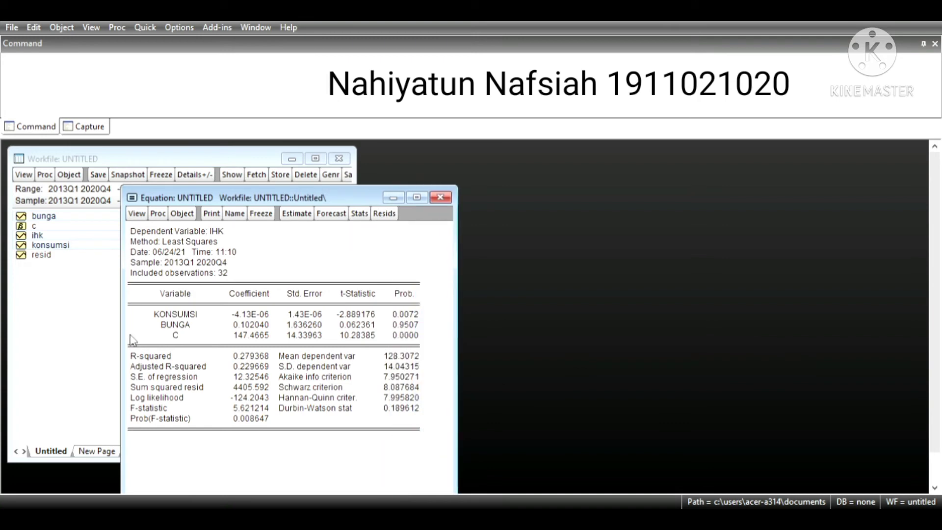
{"action": "left_click_drag", "start_coordinate": [128, 326], "coordinate": [265, 326]}
{"action": "left_click_drag", "start_coordinate": [463, 326], "coordinate": [642, 310]}
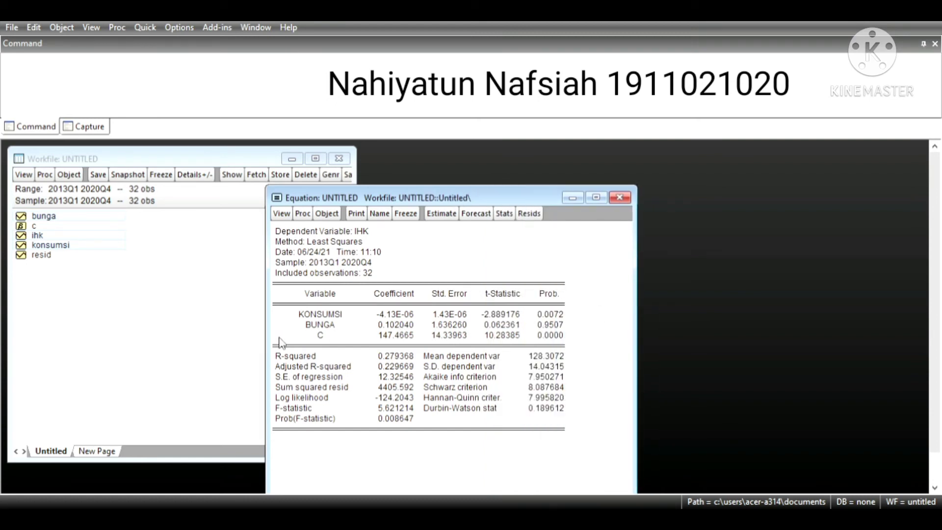
{"action": "left_click_drag", "start_coordinate": [274, 336], "coordinate": [380, 335]}
{"action": "left_click_drag", "start_coordinate": [636, 323], "coordinate": [717, 323]}
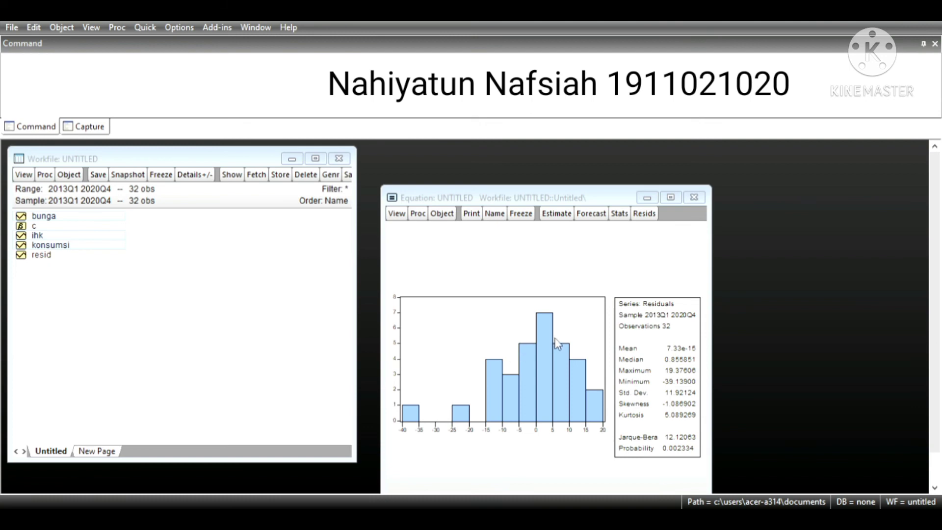
- Run the Breusch-Godfrey serial correlation LM test with two lags on the equation's residuals, and run a further residual diagnostic test
{"action": "left_click", "coordinate": [506, 380]}
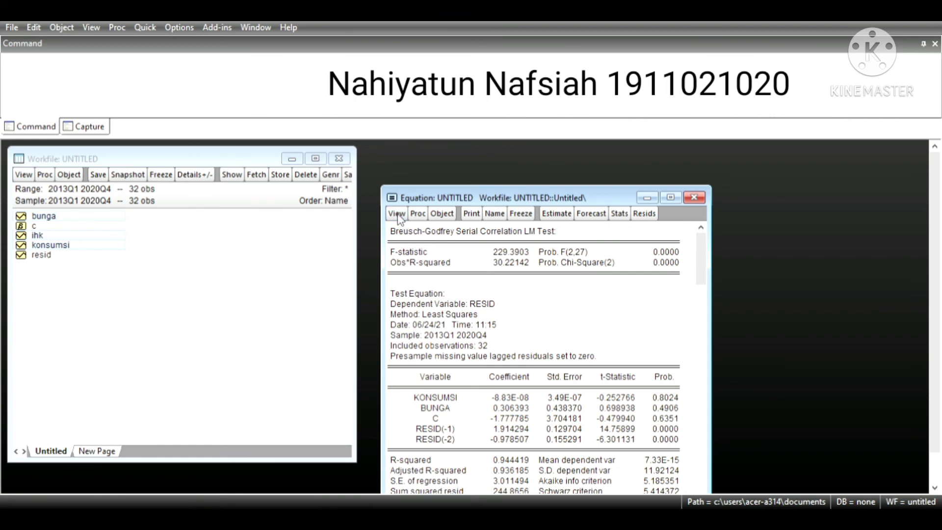
{"action": "left_click", "coordinate": [583, 407]}
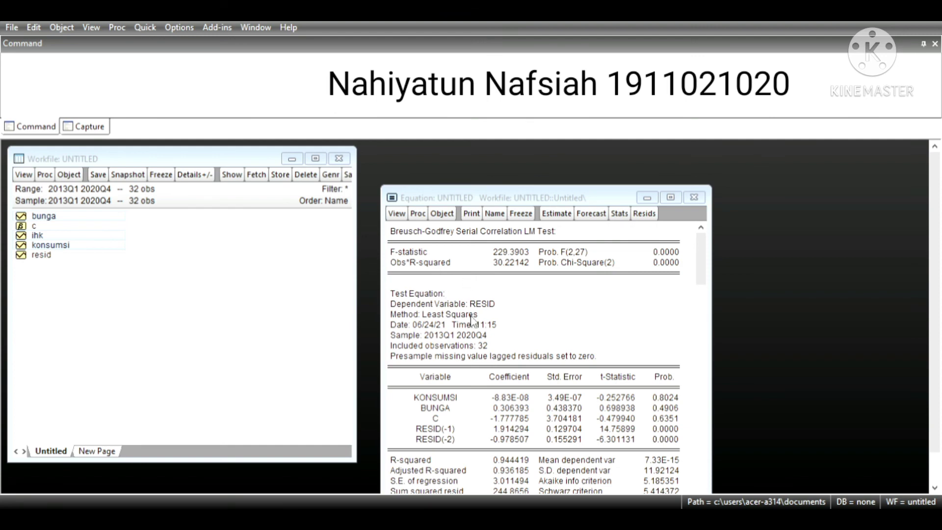
{"action": "left_click", "coordinate": [527, 451]}
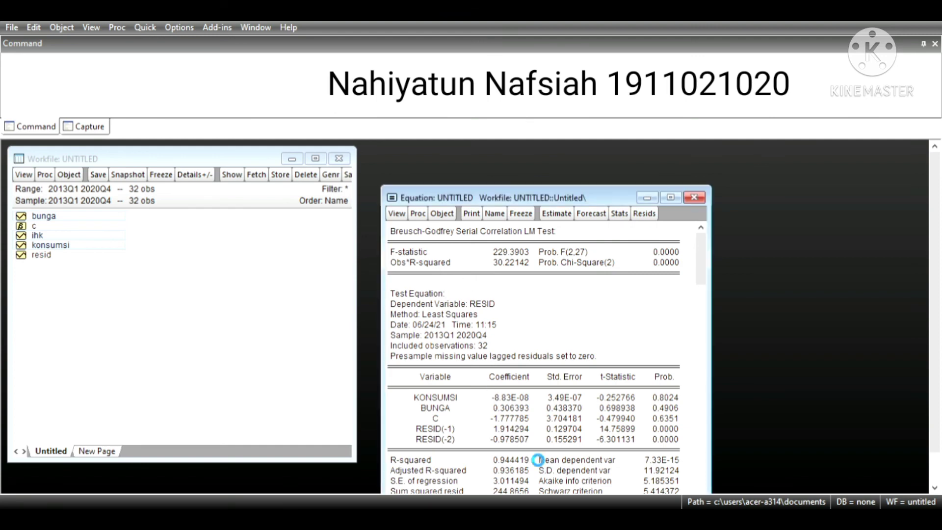